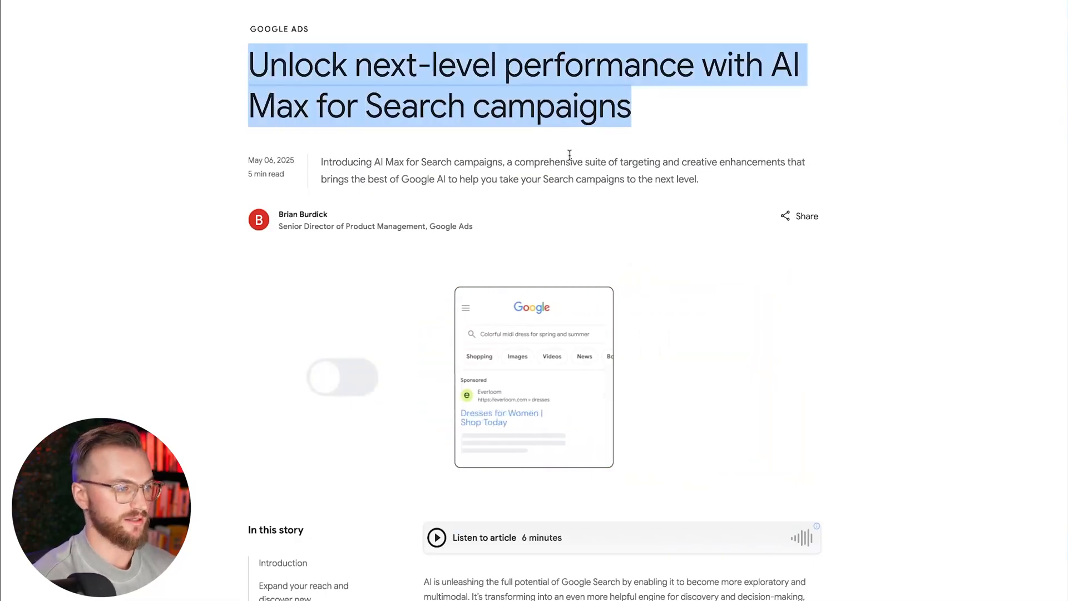
Read the introduction of the Google article on AI Max for Search campaigns, highlighting the passage on moving beyond matching users' queries
drag(707, 179, 359, 179)
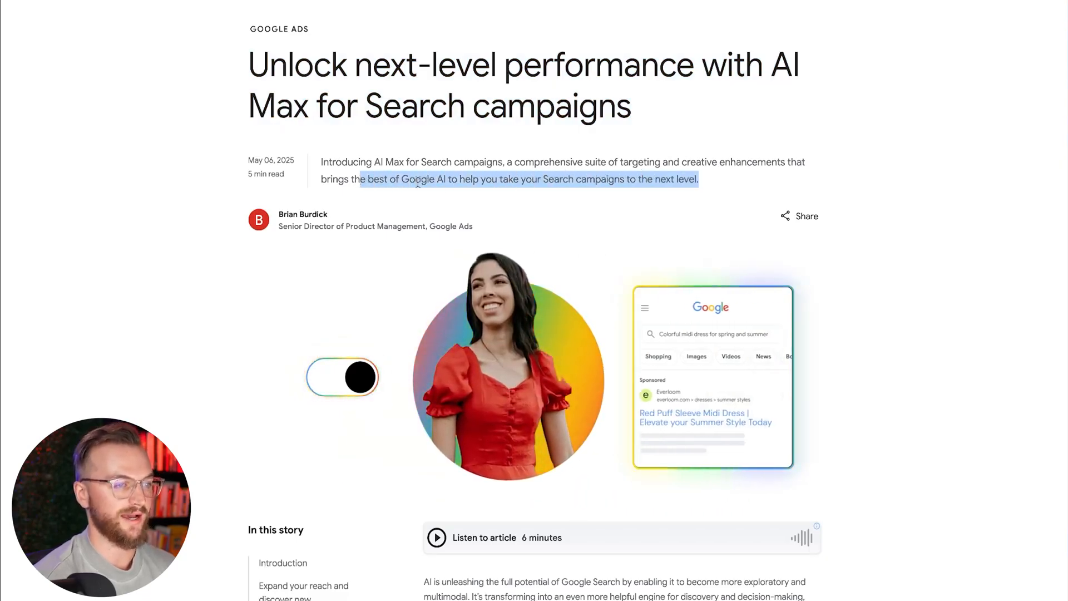
scroll(616, 171, down, 2)
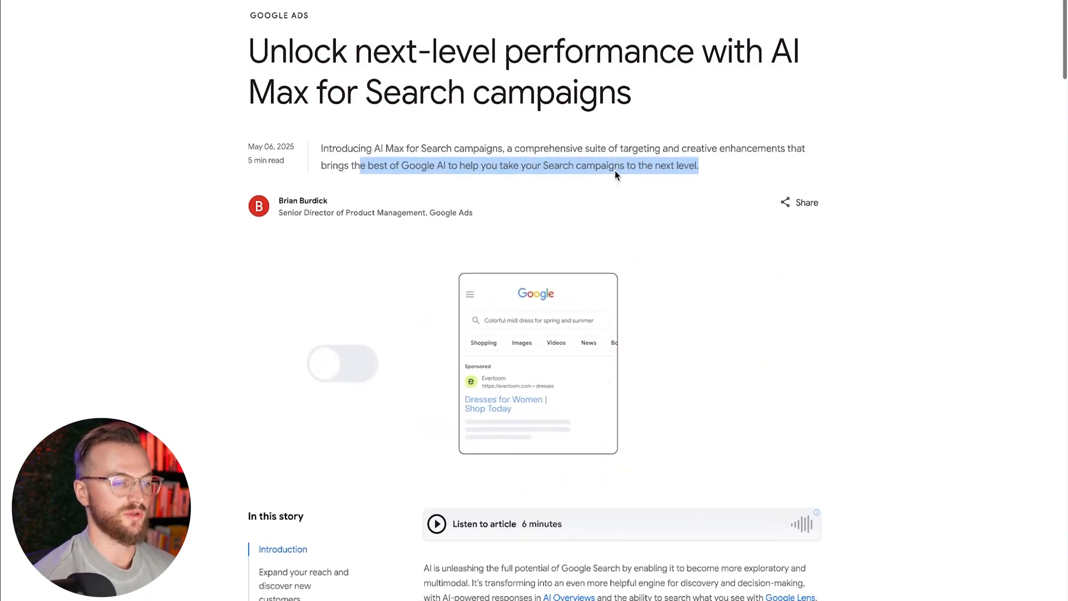
scroll(615, 170, down, 10)
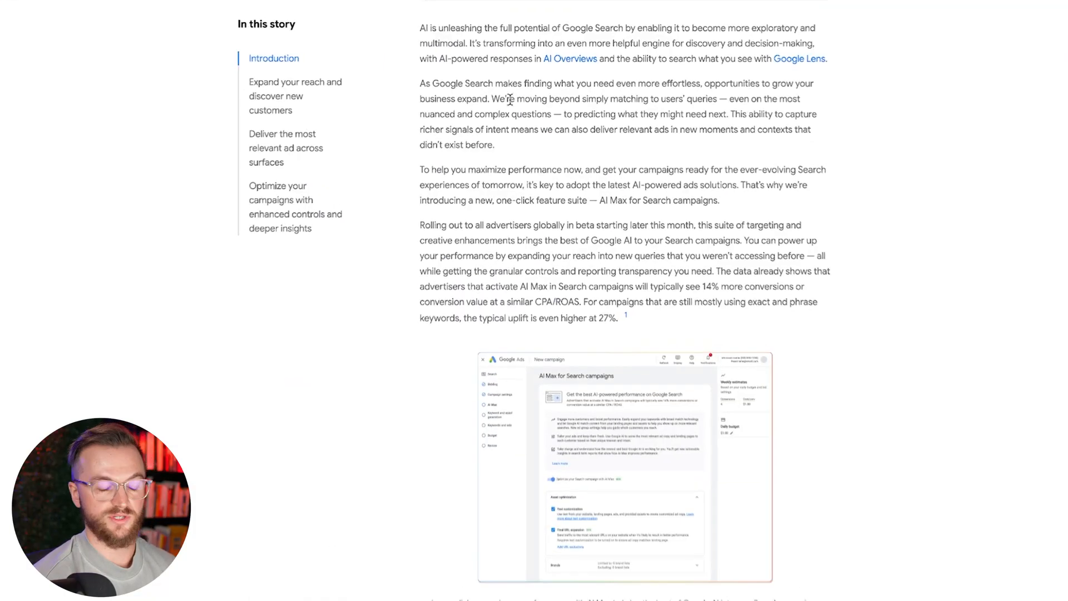
drag(383, 100, 791, 121)
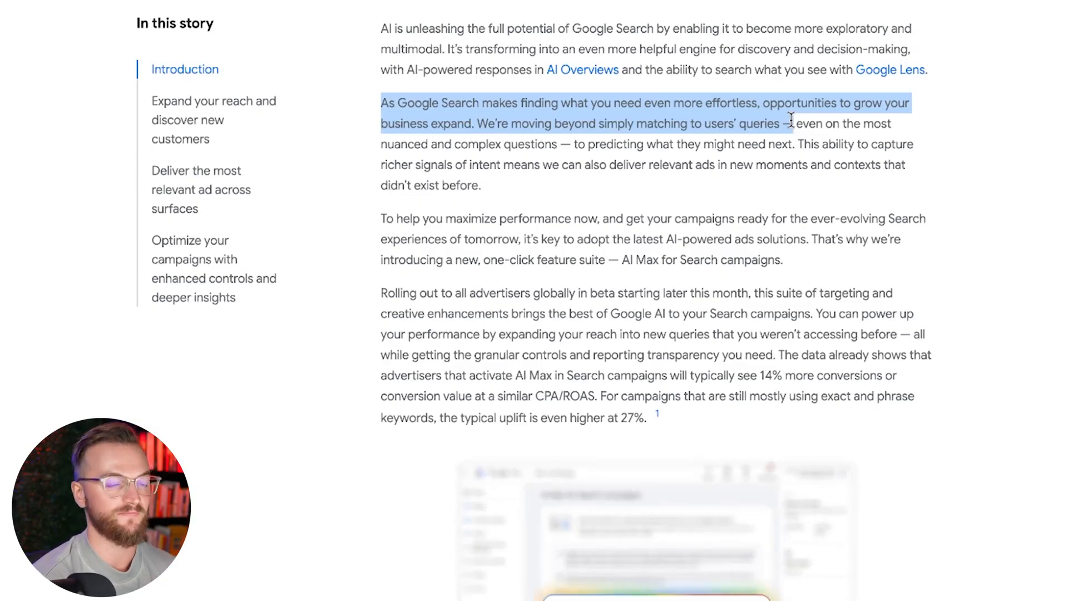
click(805, 135)
scroll(587, 184, down, 1)
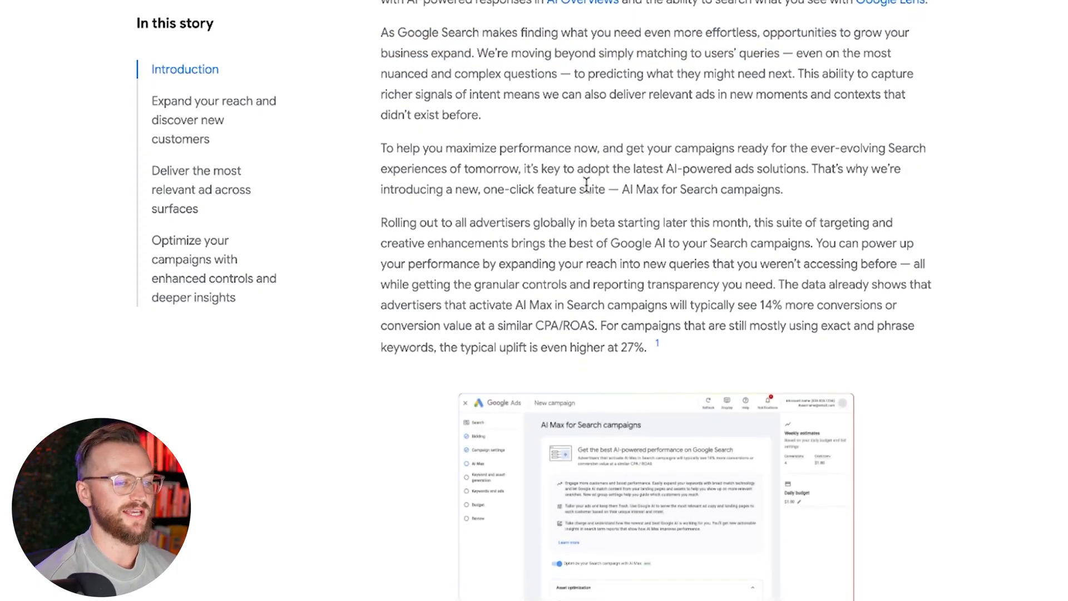
scroll(586, 184, down, 3)
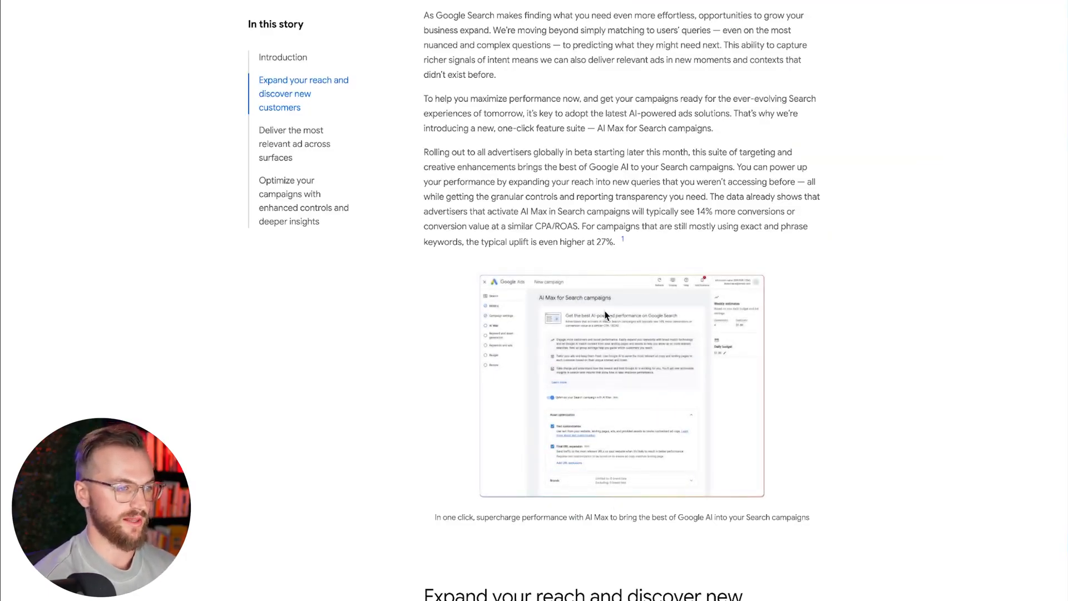
Examine the article's section on expanding reach with search term matching and the section on delivering the most relevant ad
scroll(594, 255, down, 7)
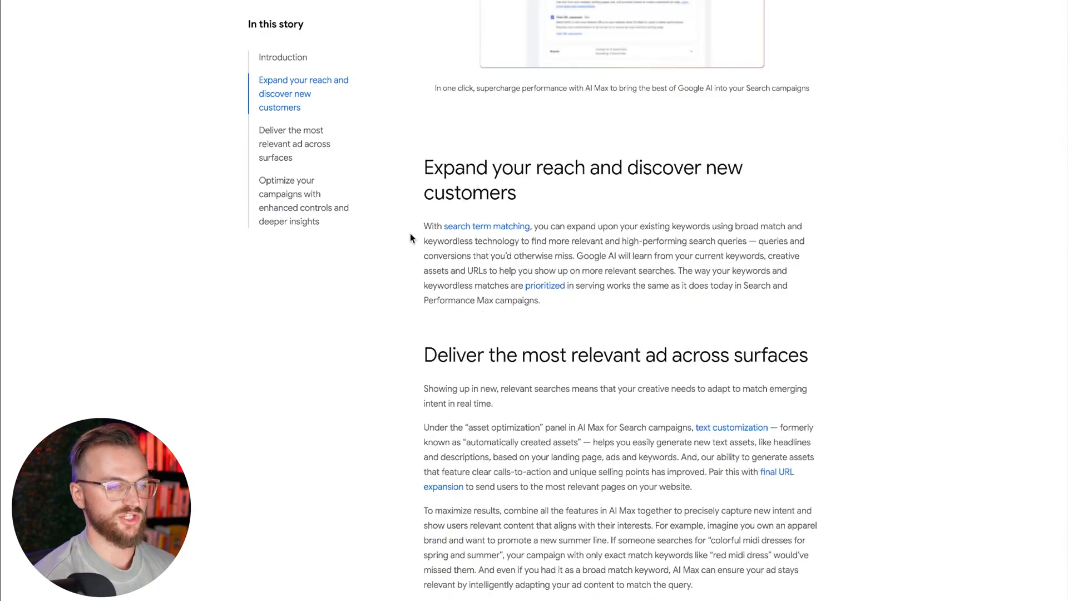
drag(411, 231, 490, 253)
click(590, 234)
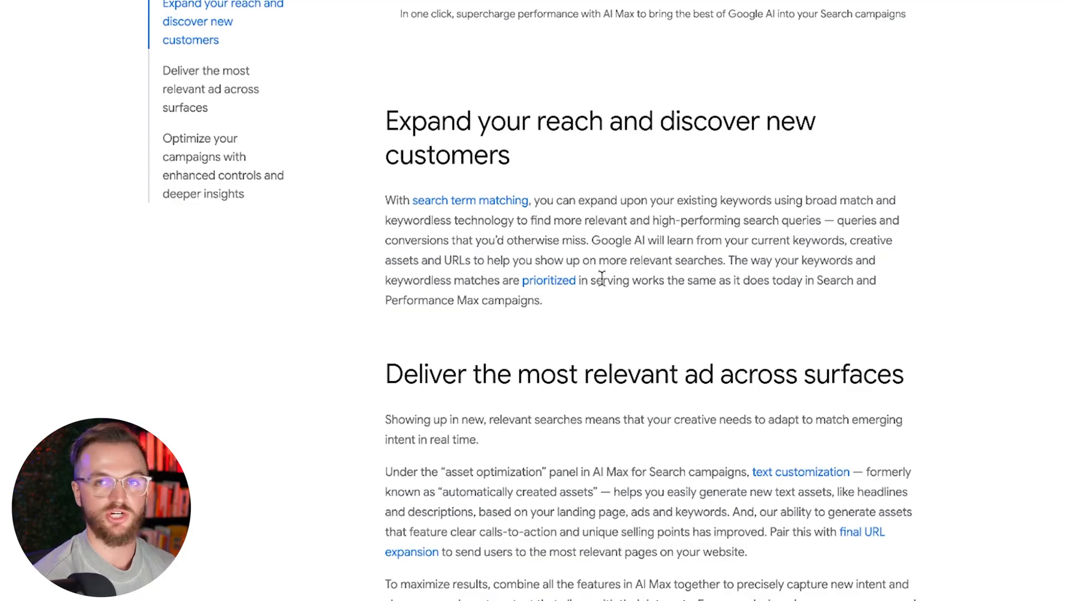
scroll(602, 278, down, 1)
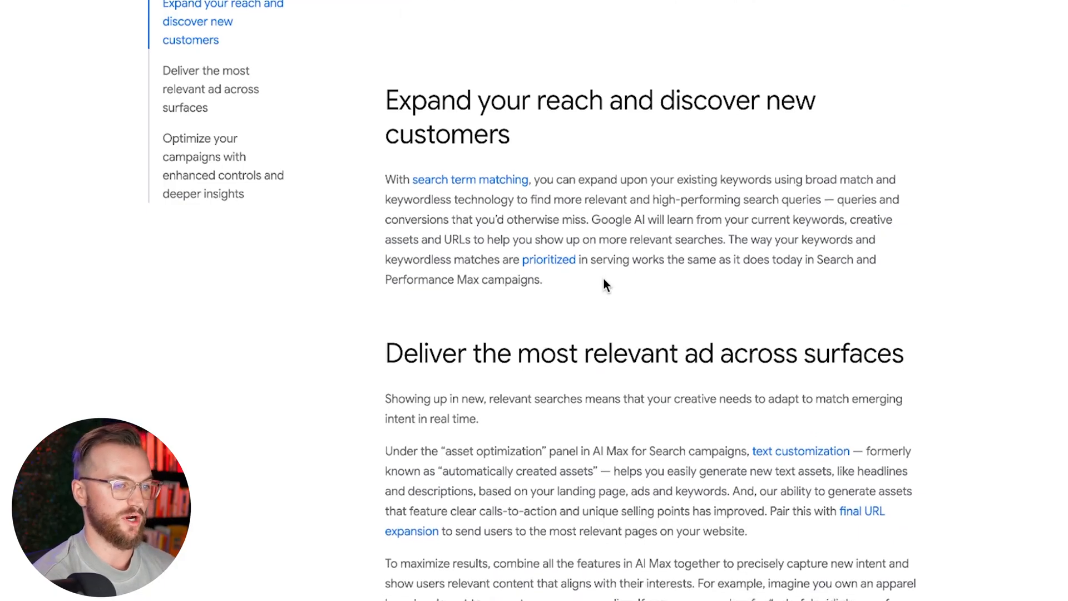
drag(647, 220, 576, 251)
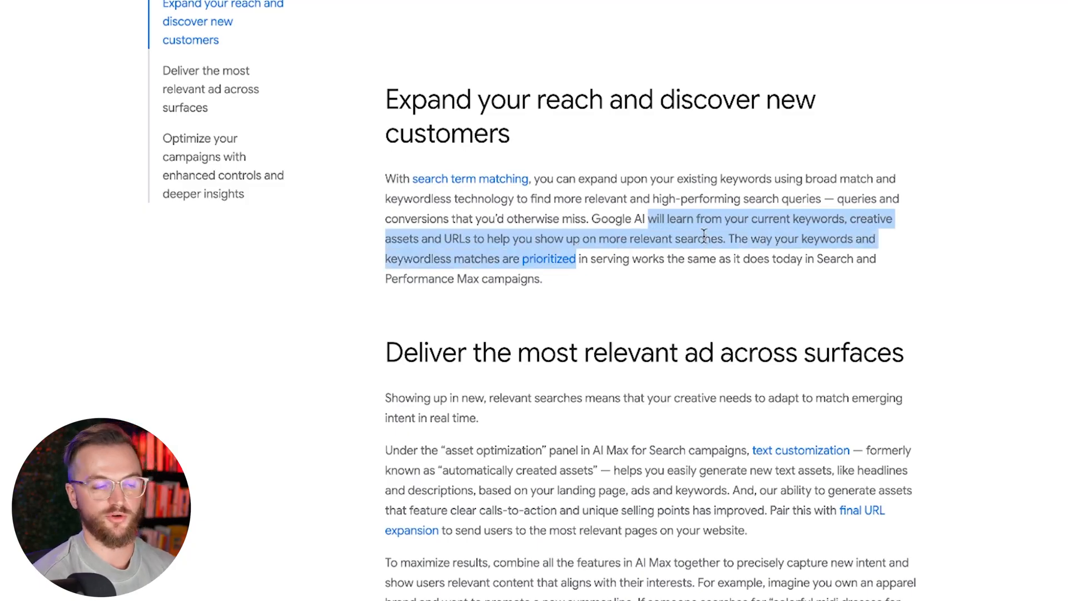
scroll(673, 241, down, 3)
scroll(673, 241, down, 2)
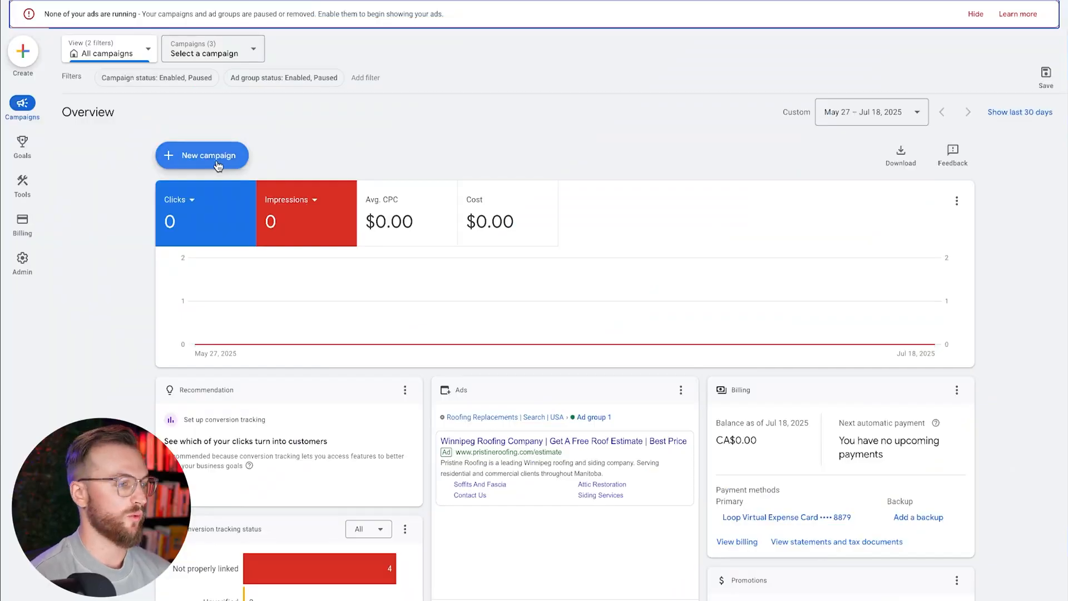
Start a new campaign in Google Ads with the Sales objective and add Purchases as its conversion goal
click(217, 162)
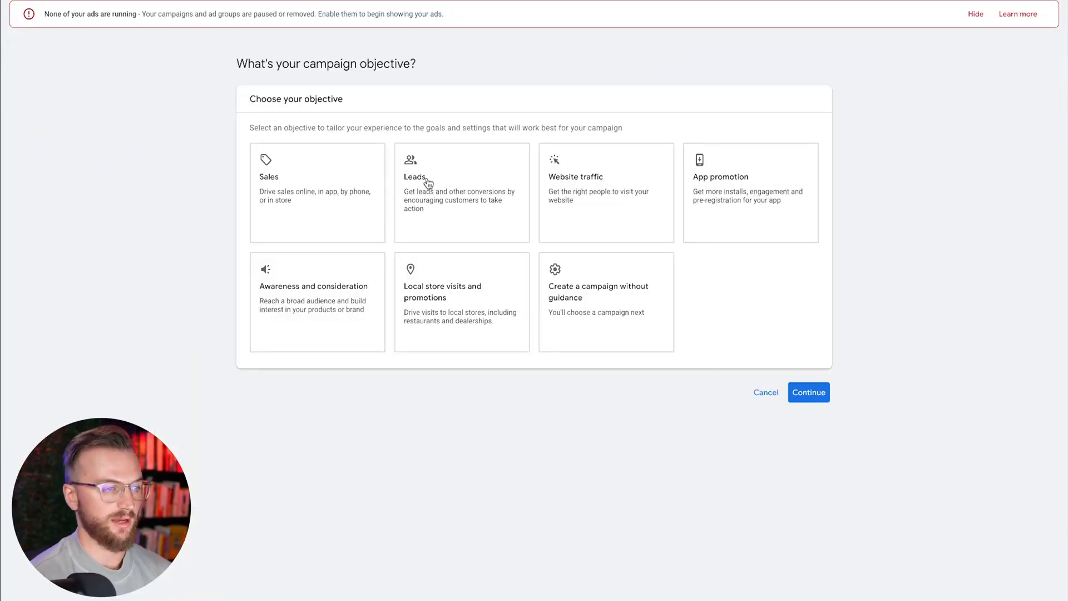
click(456, 201)
click(367, 207)
click(803, 520)
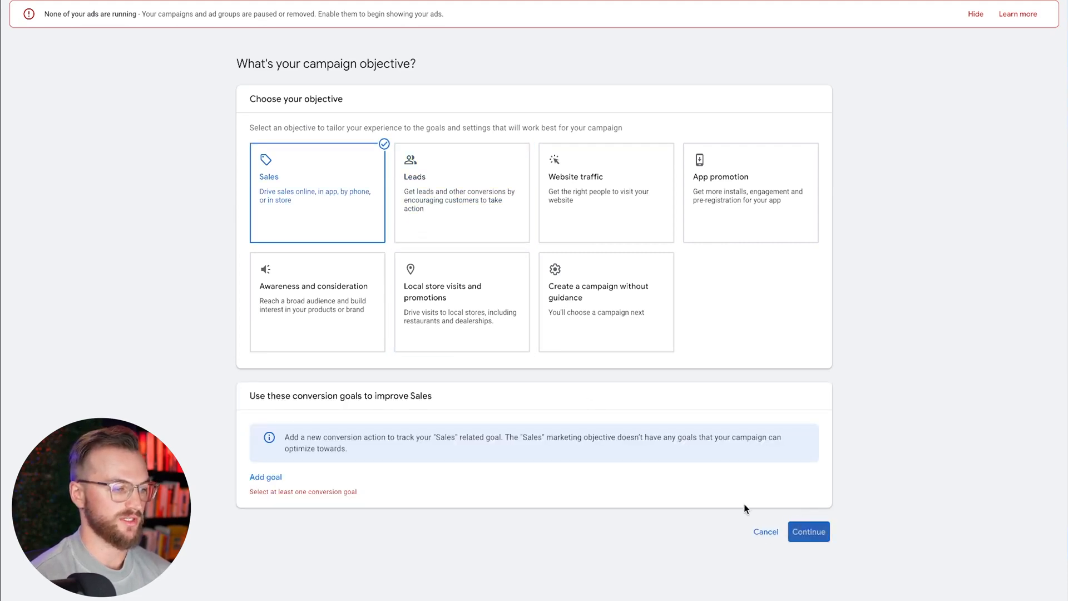
click(267, 477)
click(281, 507)
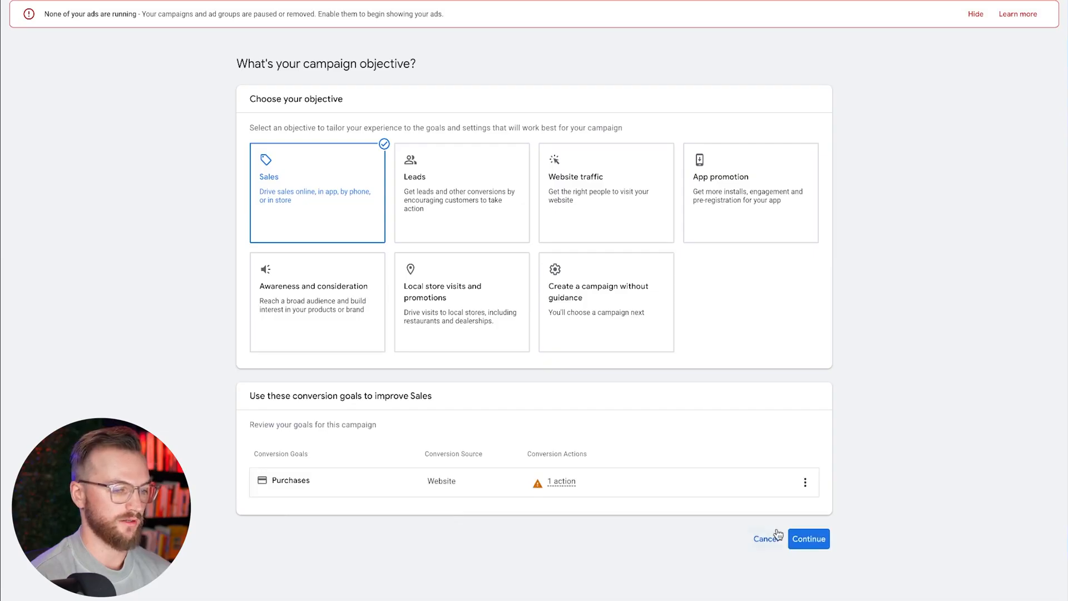
click(808, 538)
Choose the Search campaign type, set website visits to jetads.co as the way to reach the goal, and continue
click(708, 356)
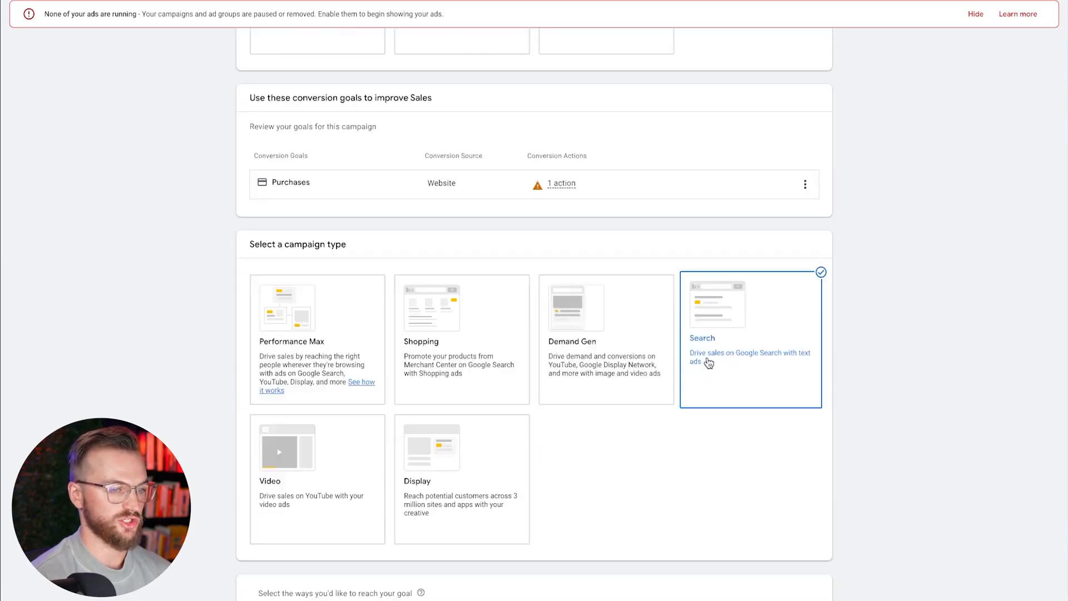
scroll(709, 363, down, 2)
click(320, 523)
text(jetads)
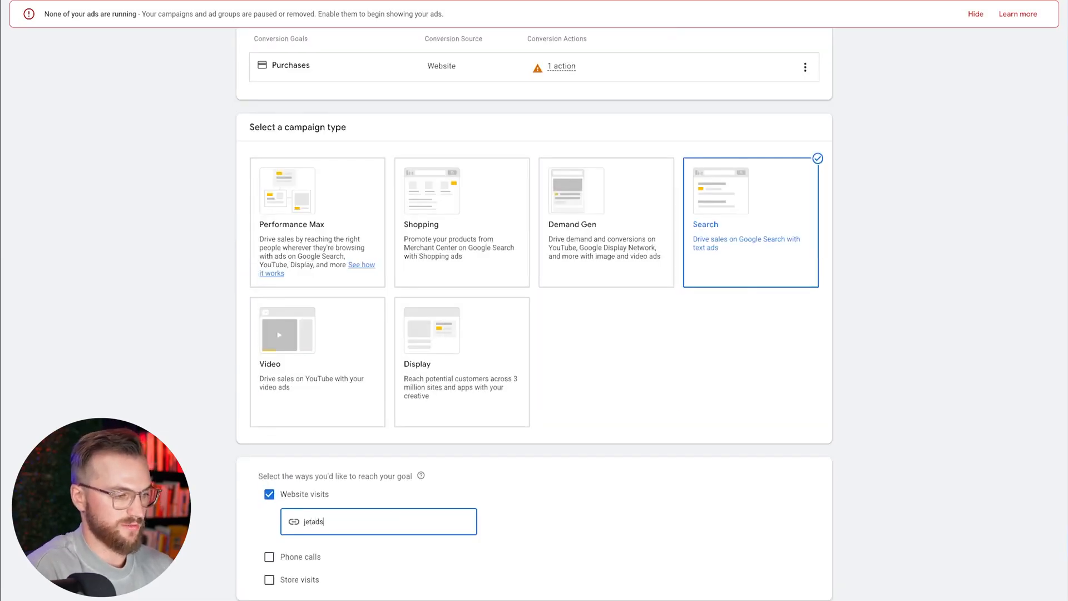
text(.co)
click(733, 504)
scroll(732, 504, down, 3)
click(810, 582)
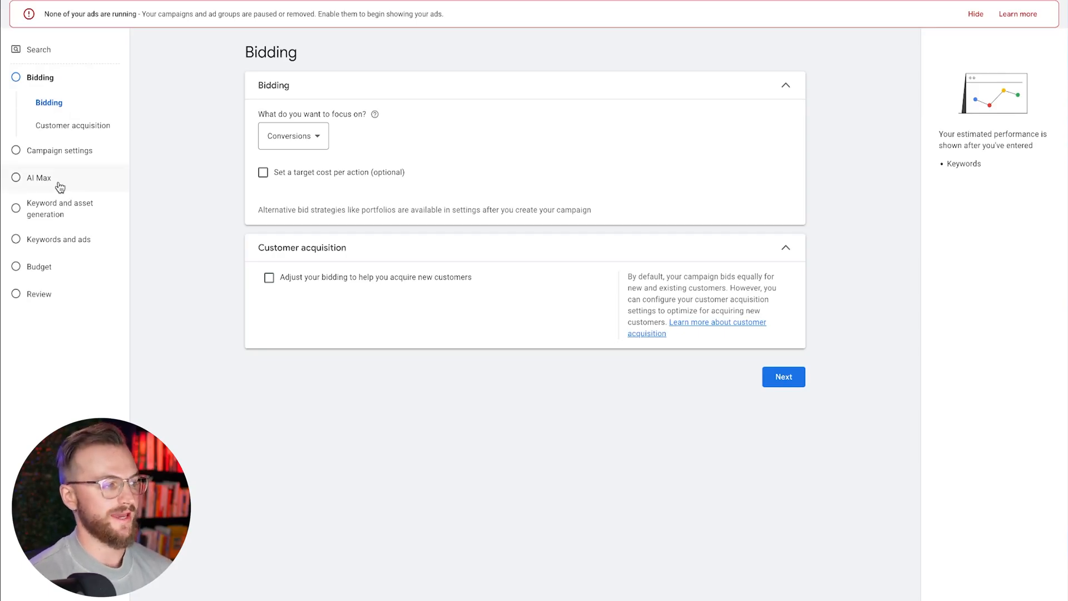
Review the bidding focus options, keep Conversions, and proceed to the campaign settings
click(303, 138)
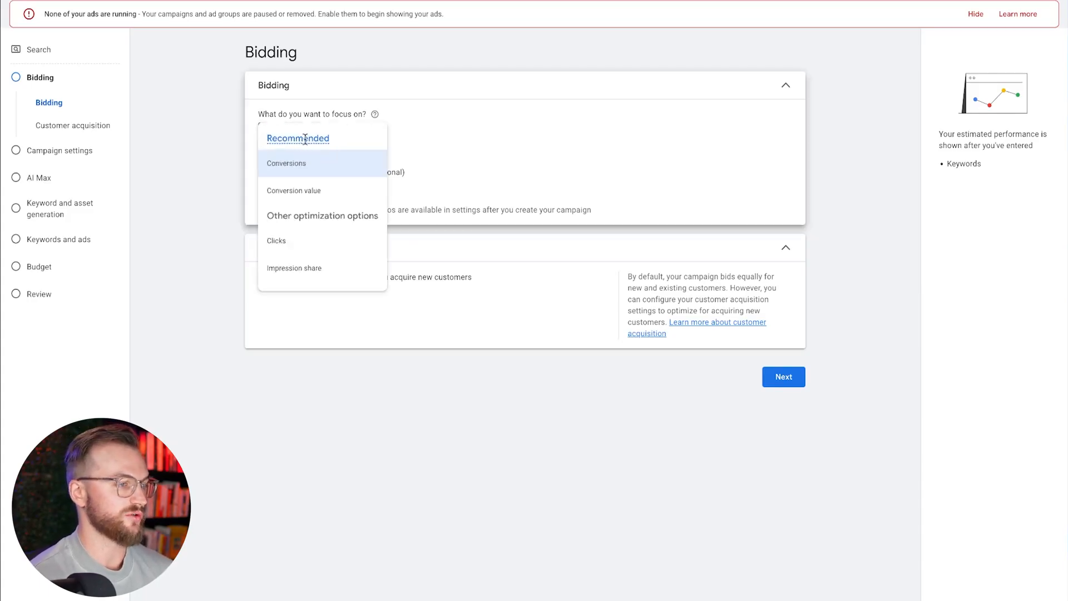
mouse_move(314, 194)
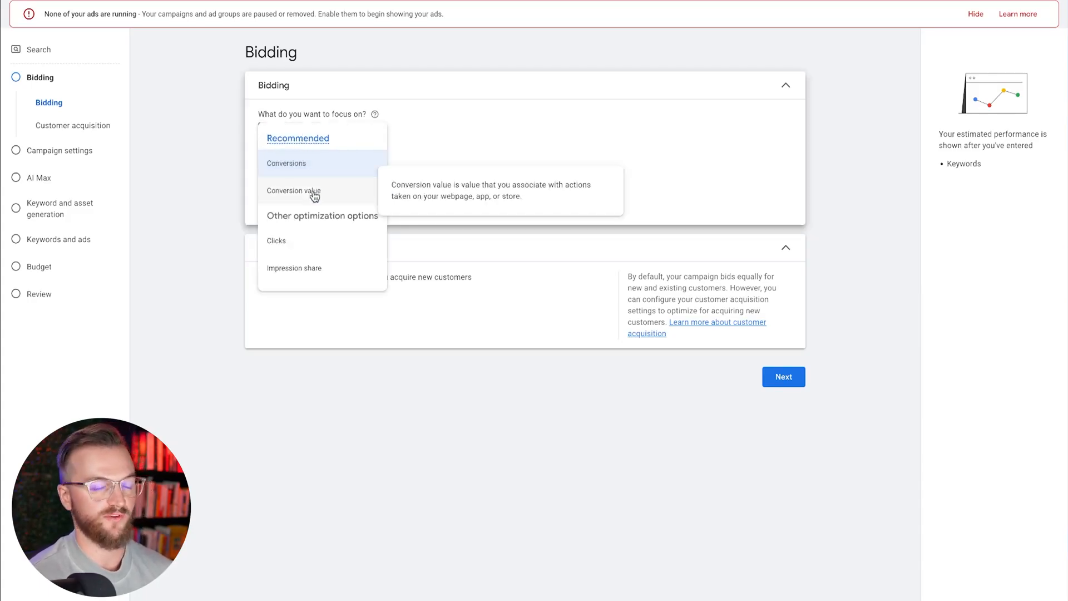
click(485, 136)
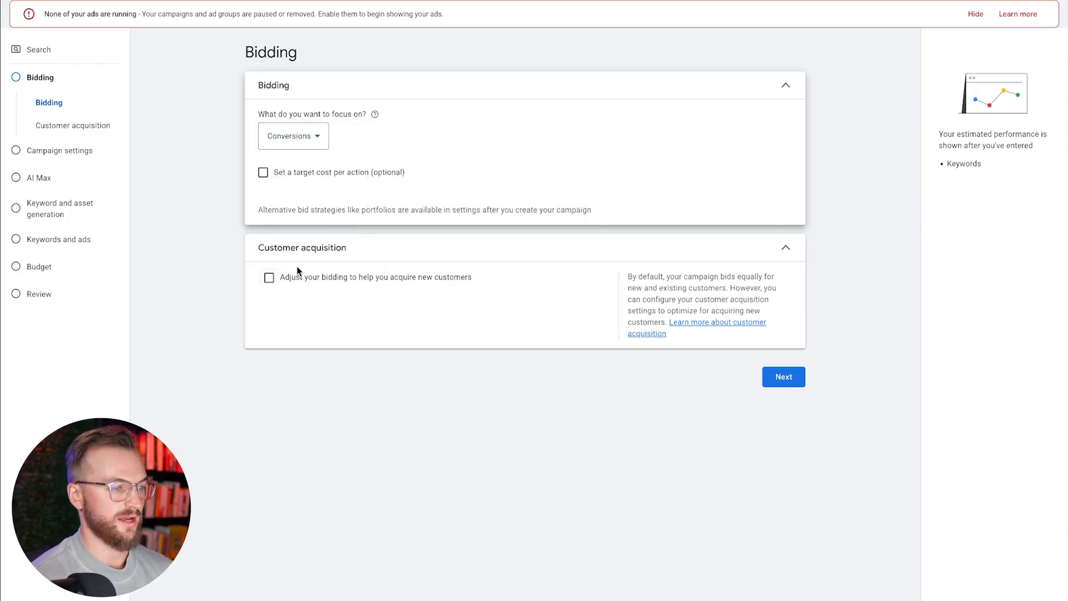
click(779, 375)
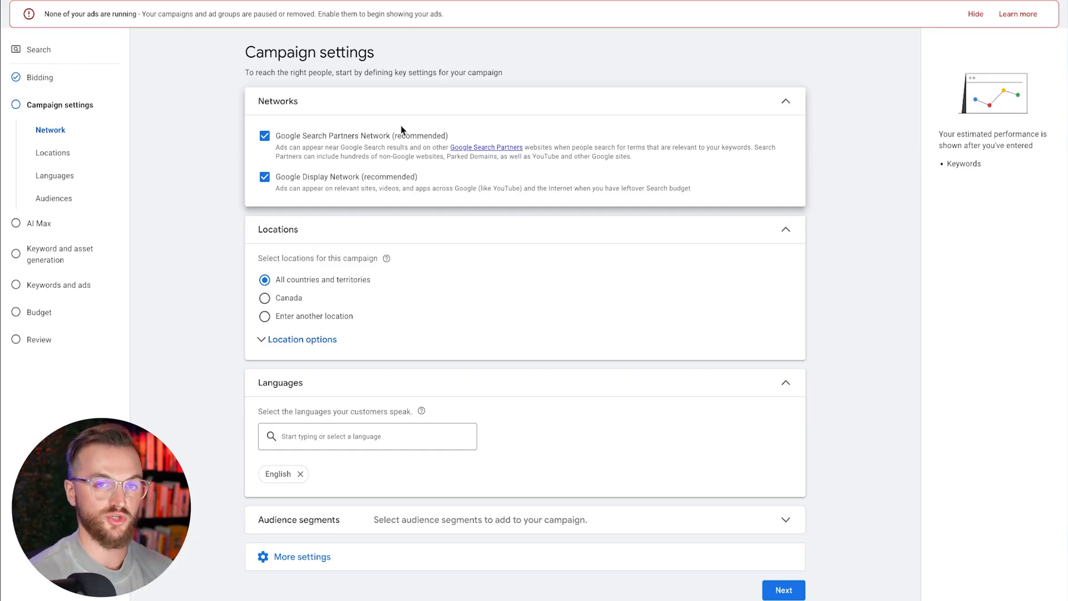
Exclude the Google Display Network and the Google Search Partners Network from the campaign
click(265, 178)
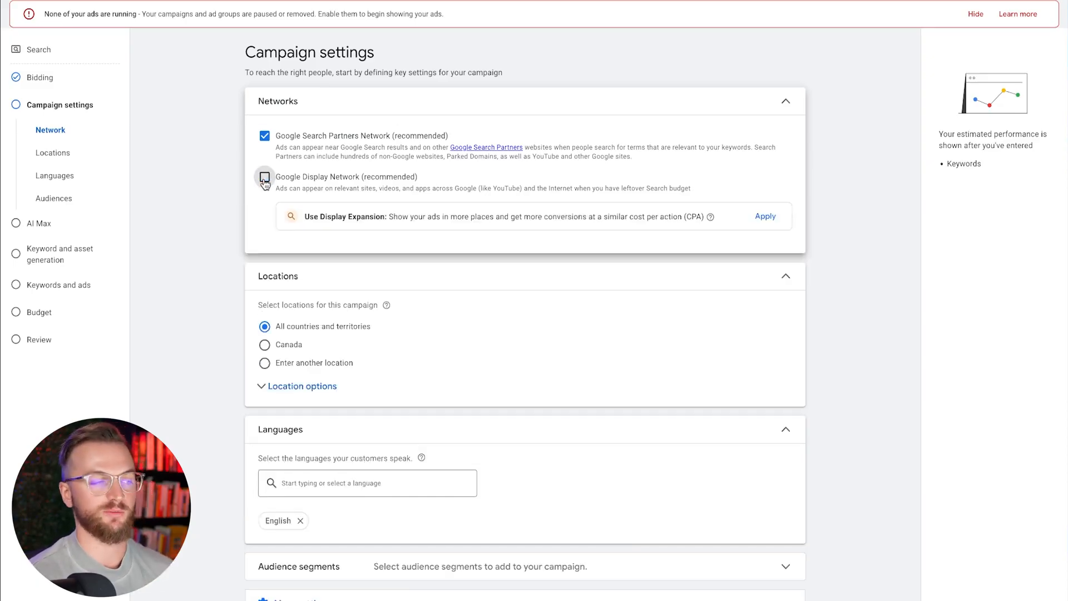
click(266, 137)
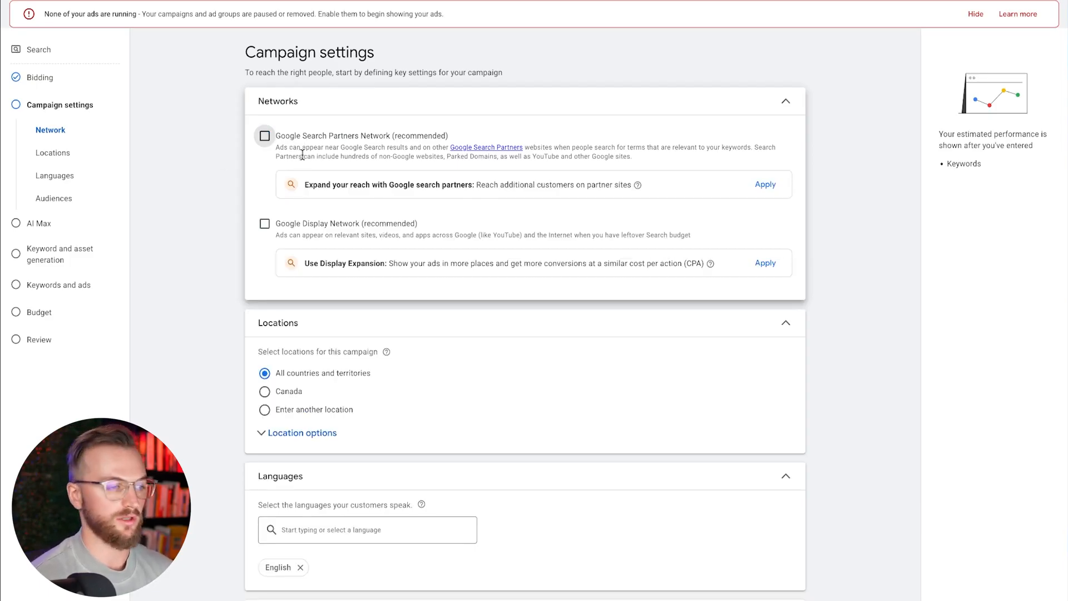
Restrict location targeting to Presence (people in or regularly in the included locations) and add the United States as the target country
scroll(373, 220, down, 1)
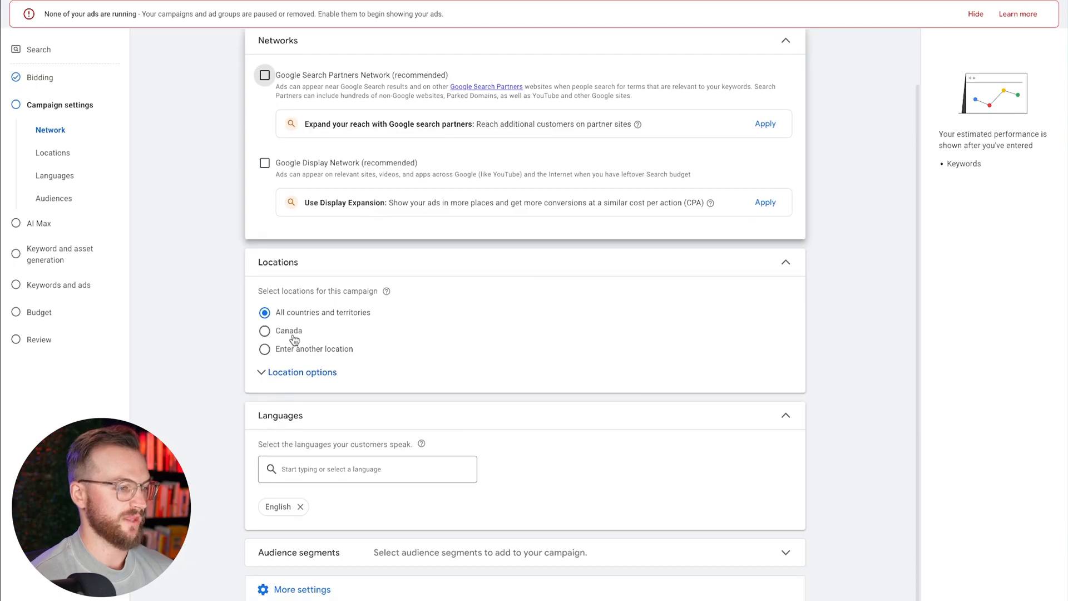
click(281, 372)
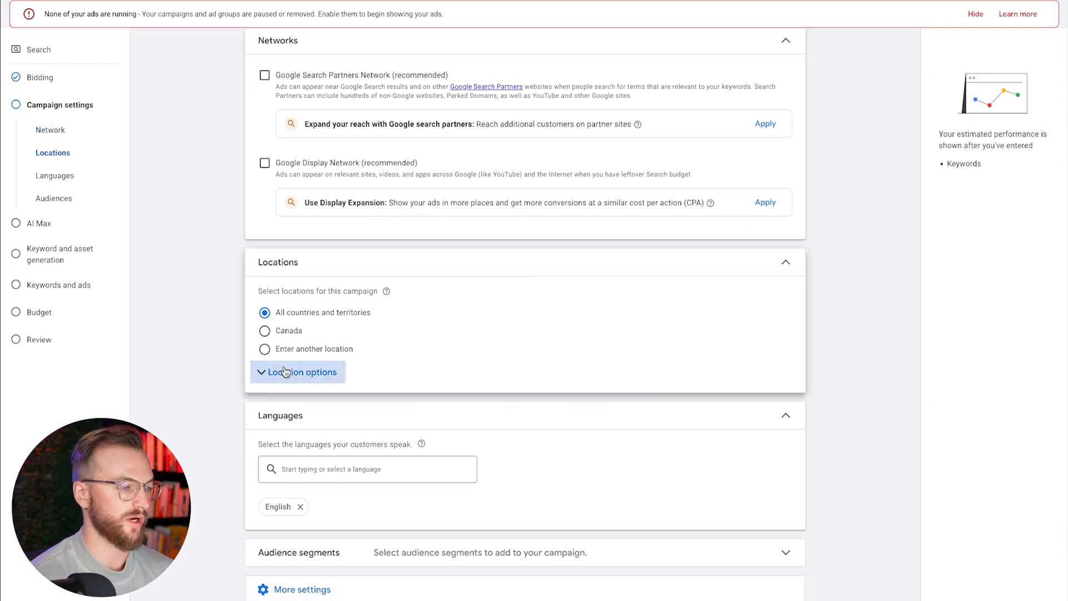
click(265, 436)
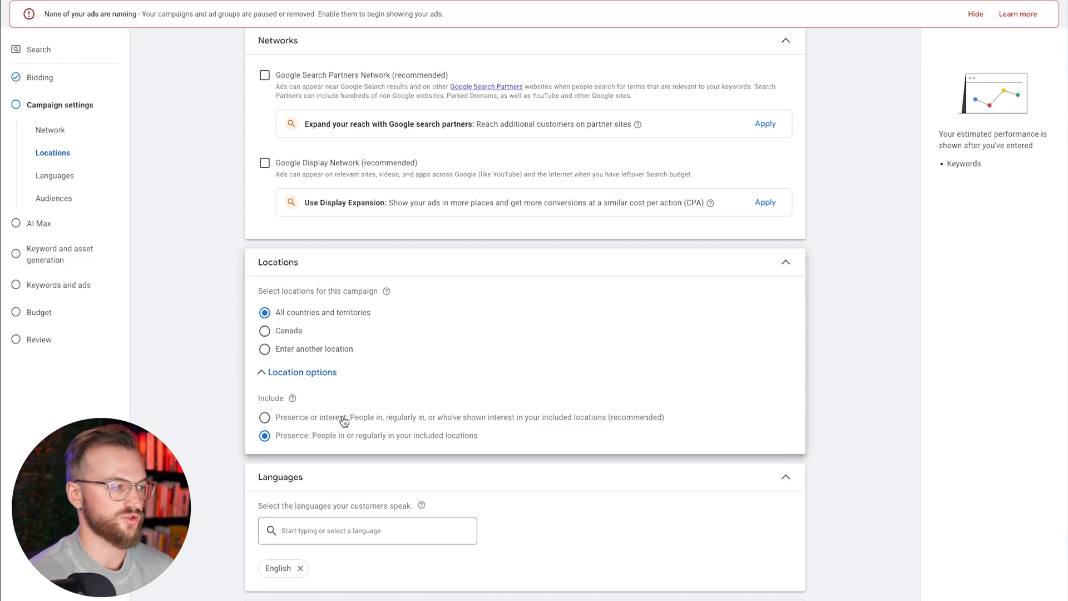
click(265, 350)
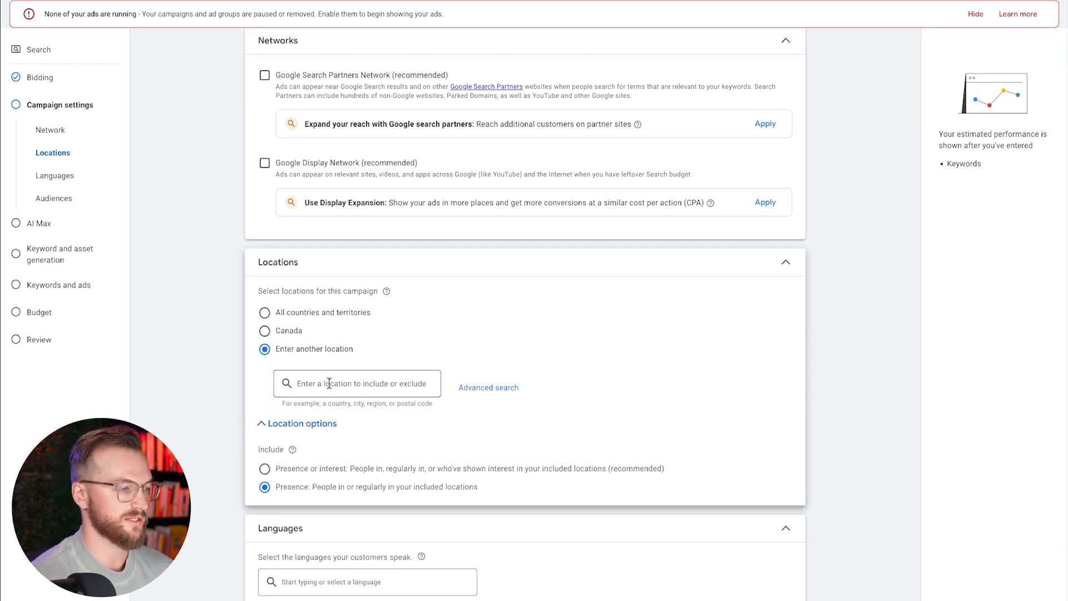
click(265, 330)
scroll(396, 329, down, 1)
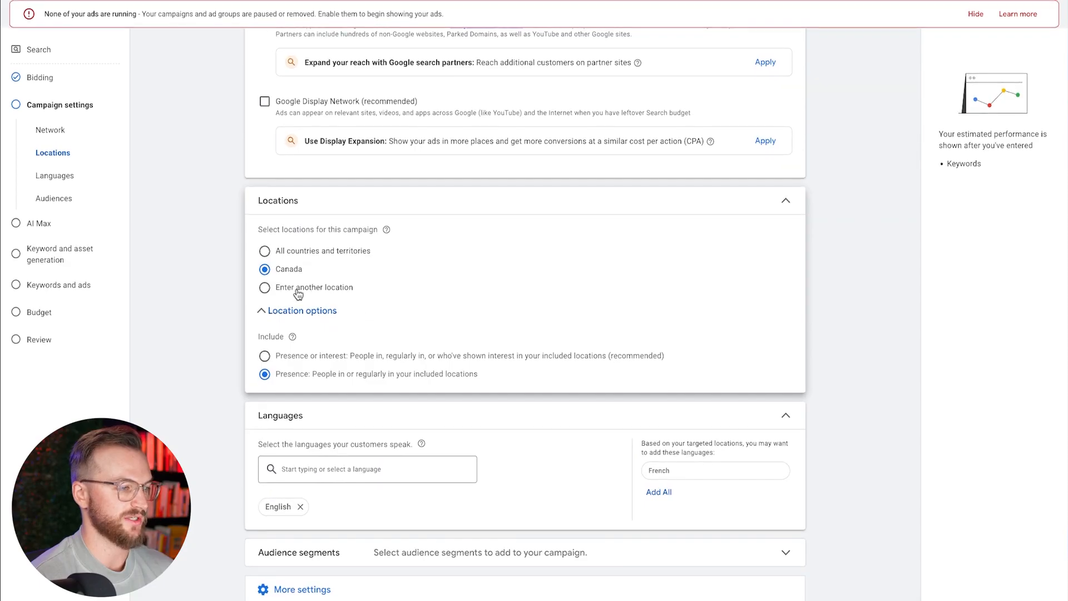
click(298, 290)
click(357, 322)
text(united sta)
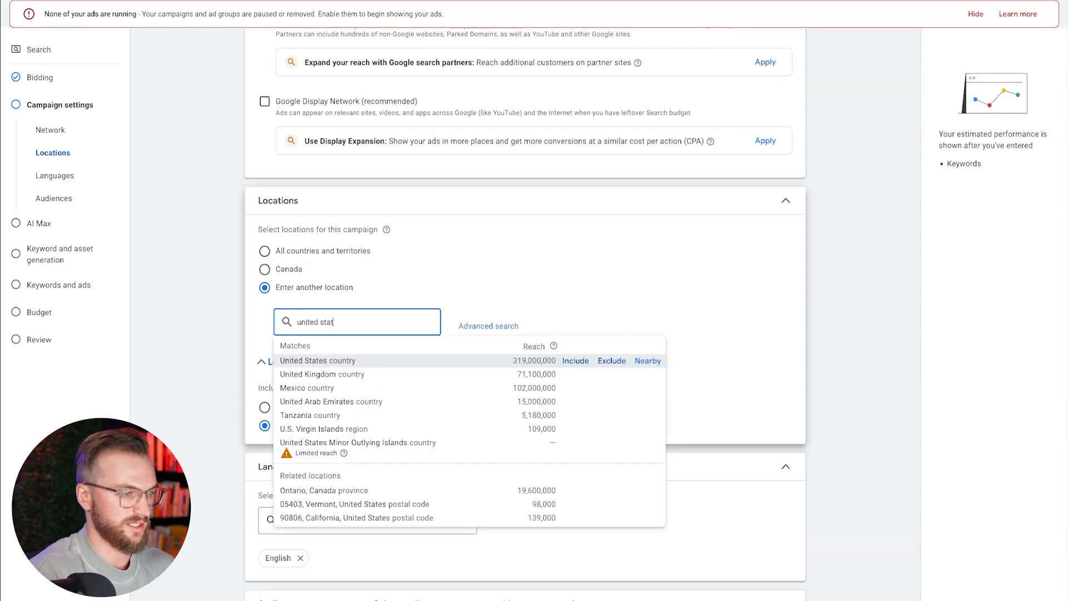
click(459, 359)
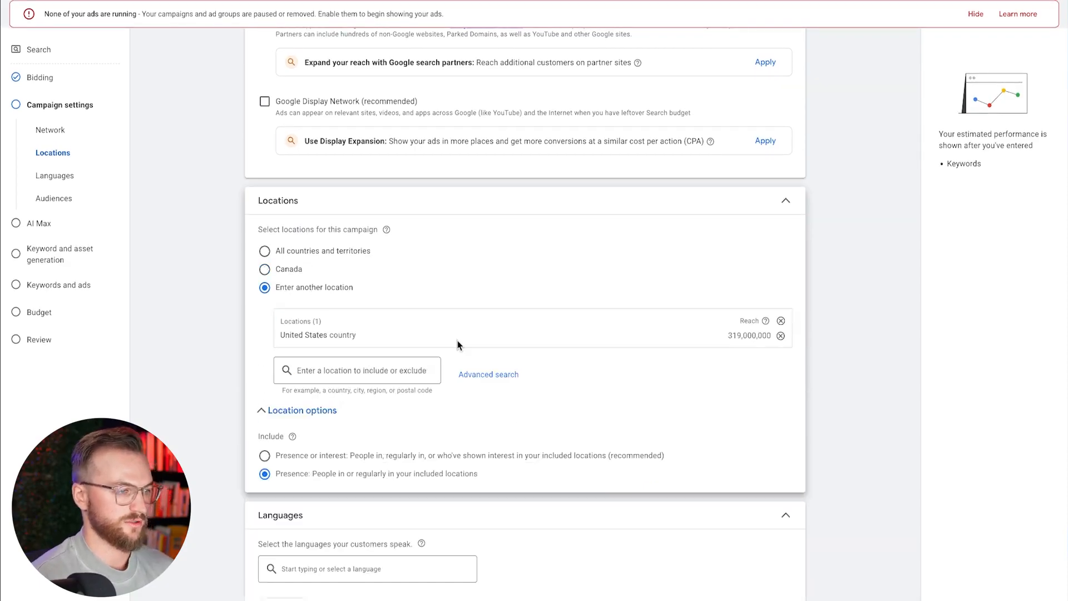
Review the audience segments and the additional campaign settings without changing them, and continue to the AI Max settings
scroll(458, 345, down, 2)
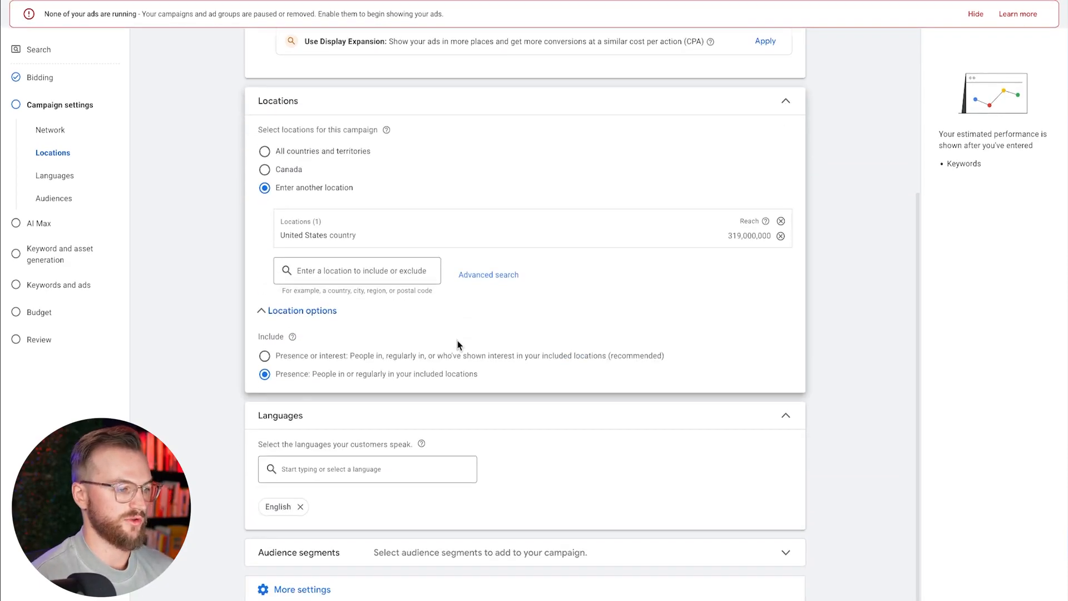
click(477, 550)
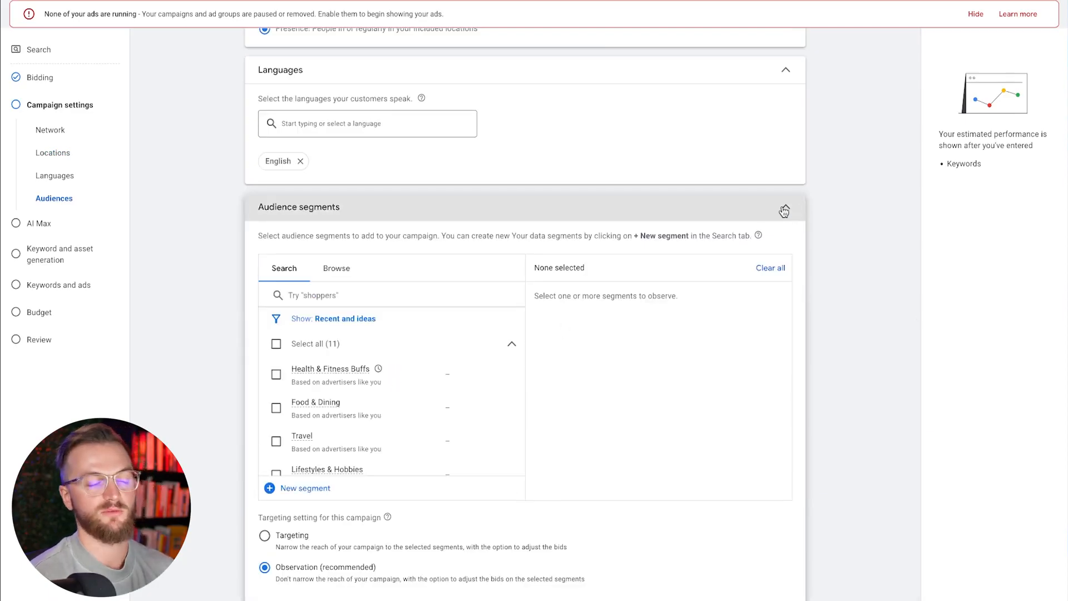
click(784, 210)
click(470, 295)
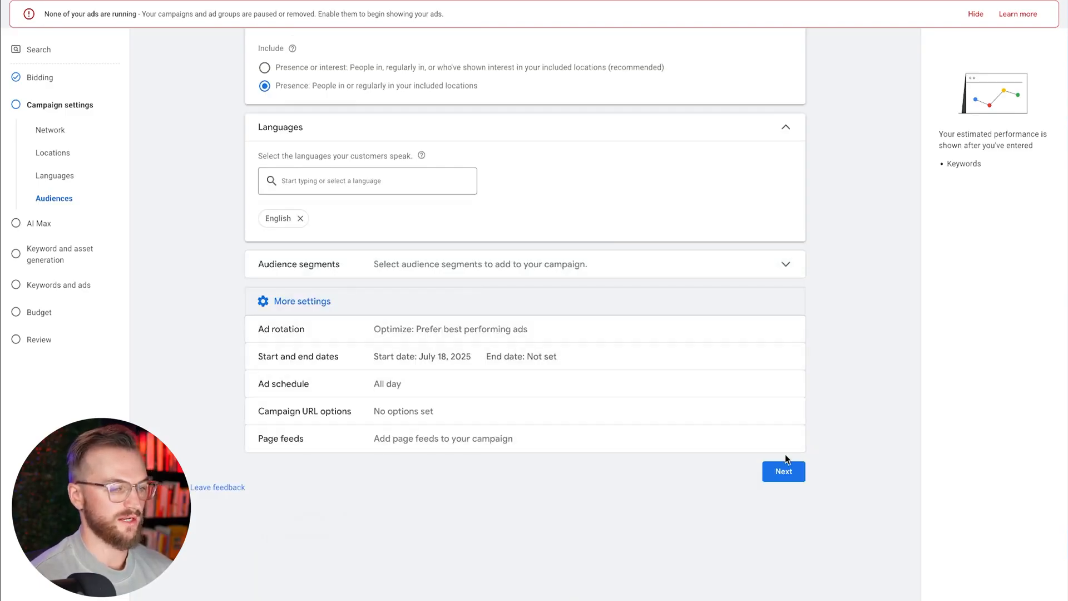
click(781, 472)
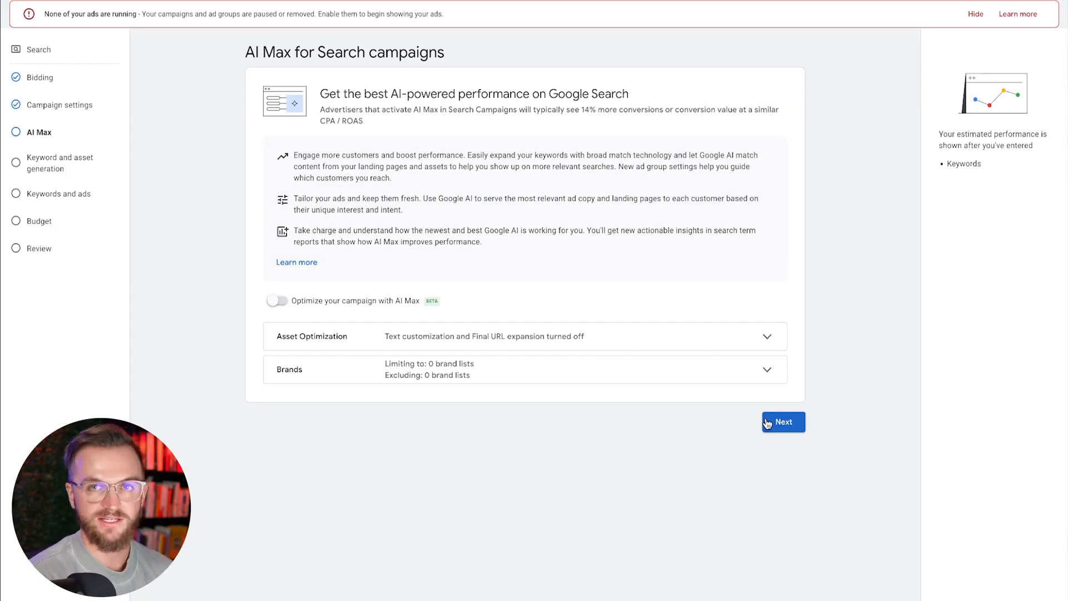
Read the AI Max headline and the performance claim about conversions or conversion value at a similar CPA / ROAS
drag(630, 92, 327, 92)
drag(363, 120, 318, 114)
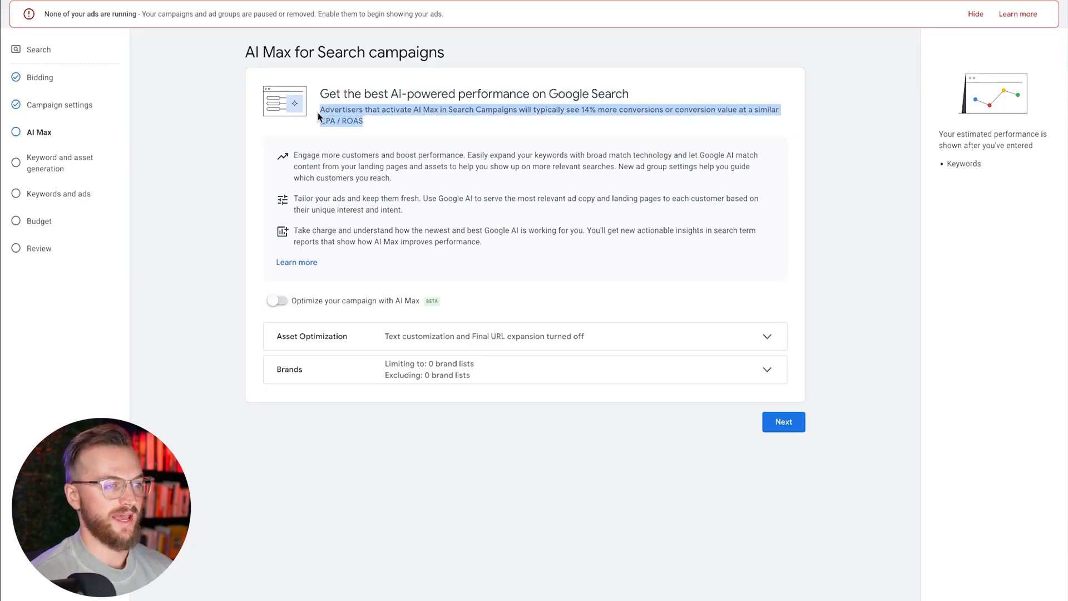
click(598, 106)
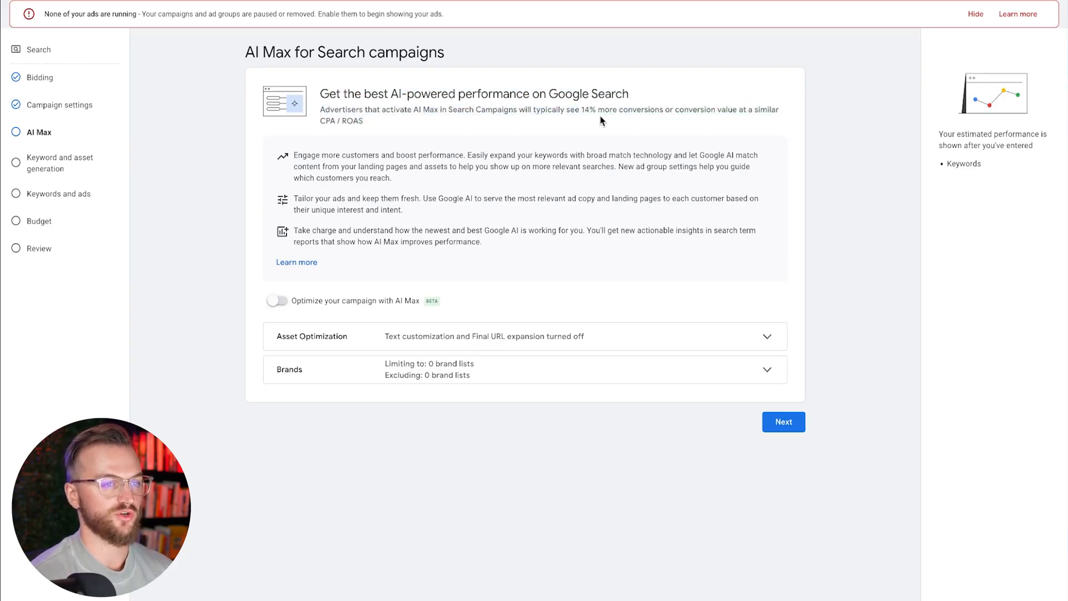
drag(376, 122, 322, 113)
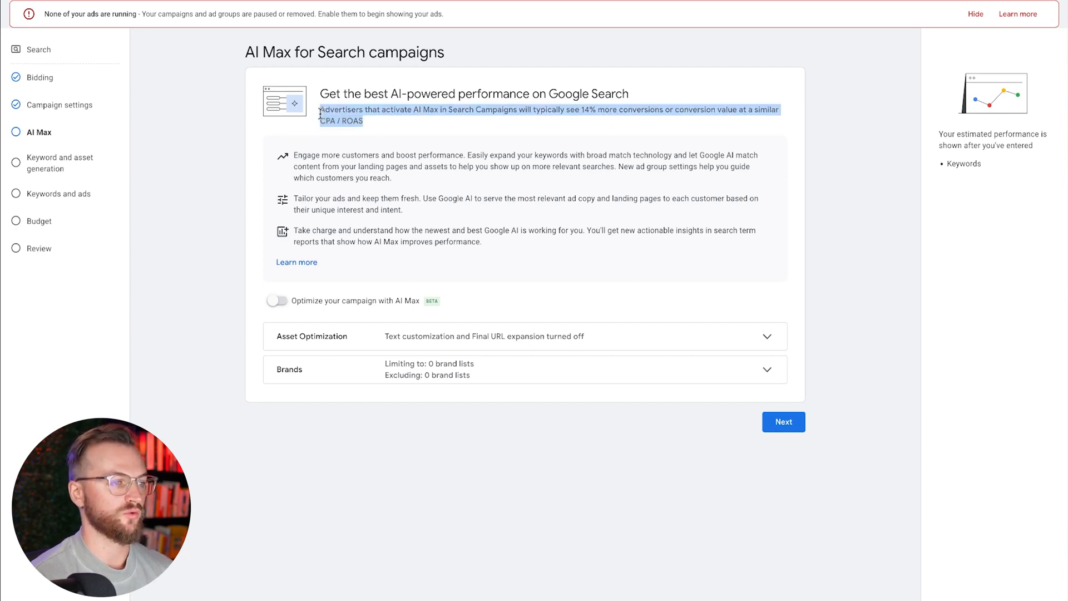
Read the three AI Max benefit descriptions on keyword expansion, tailored ads and search term reporting
mouse_move(402, 183)
mouse_down()
mouse_move(305, 166)
mouse_move(399, 186)
mouse_up()
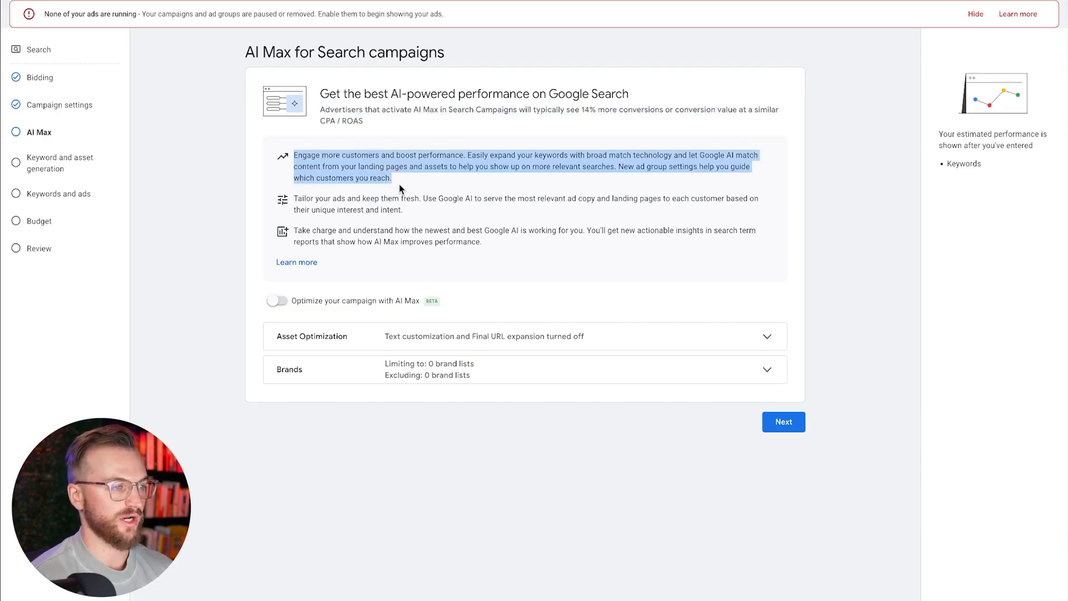
click(418, 180)
drag(293, 156, 329, 162)
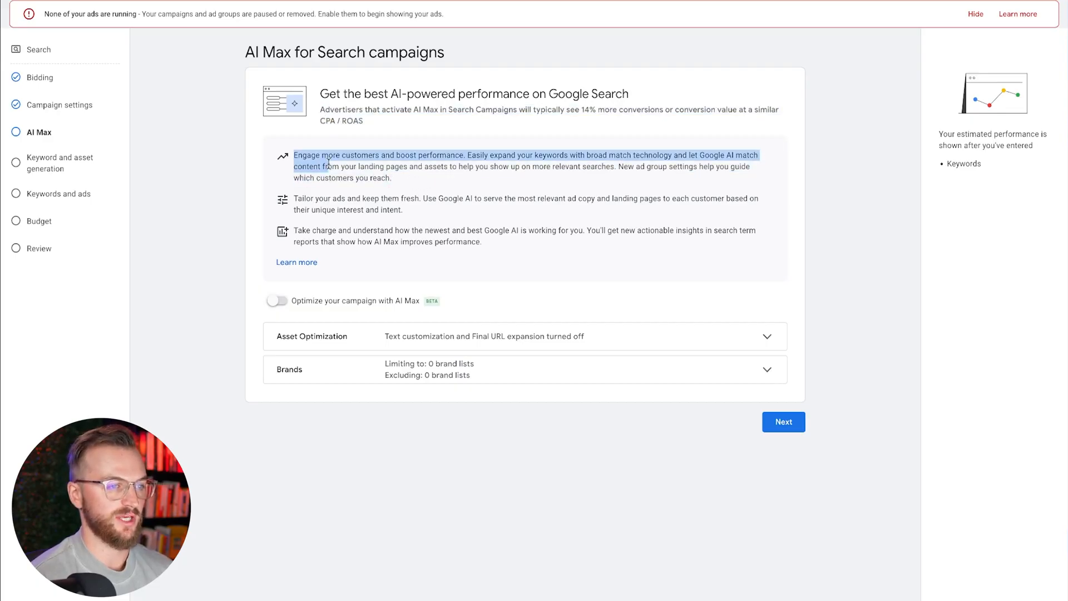
click(395, 177)
drag(294, 200, 351, 210)
click(383, 205)
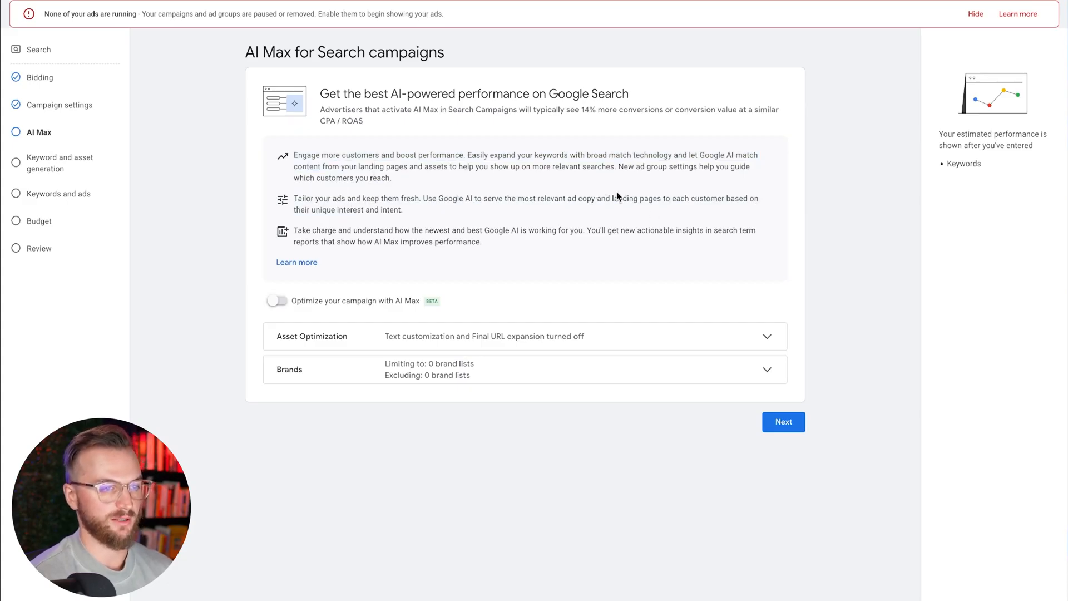
drag(294, 199, 481, 243)
click(479, 240)
click(482, 243)
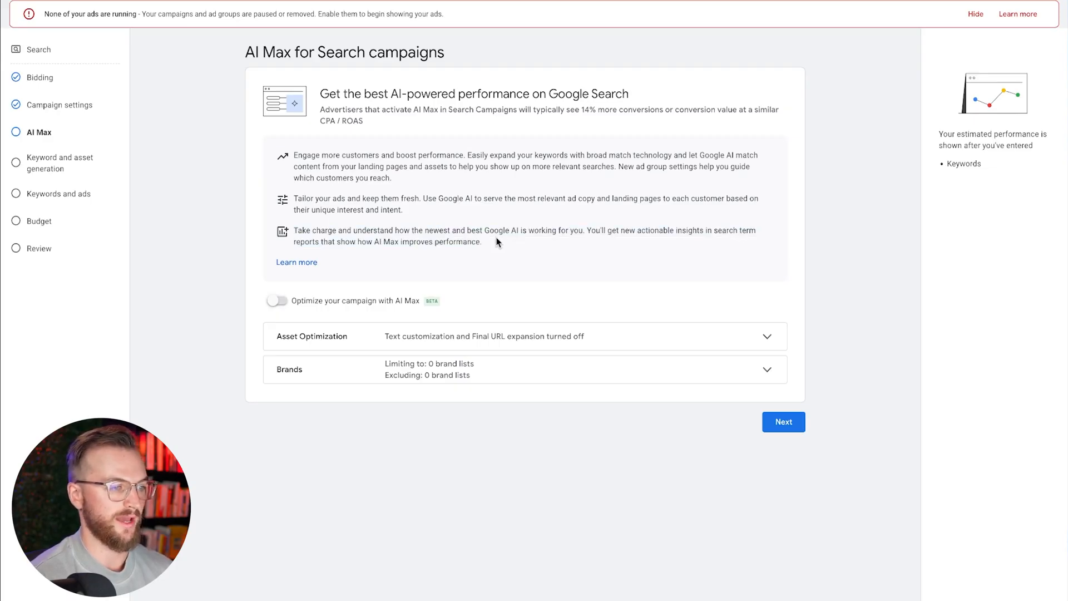
Check the beta label and the broad match description, and turn on Optimize your campaign with AI Max
drag(439, 301, 428, 304)
click(429, 303)
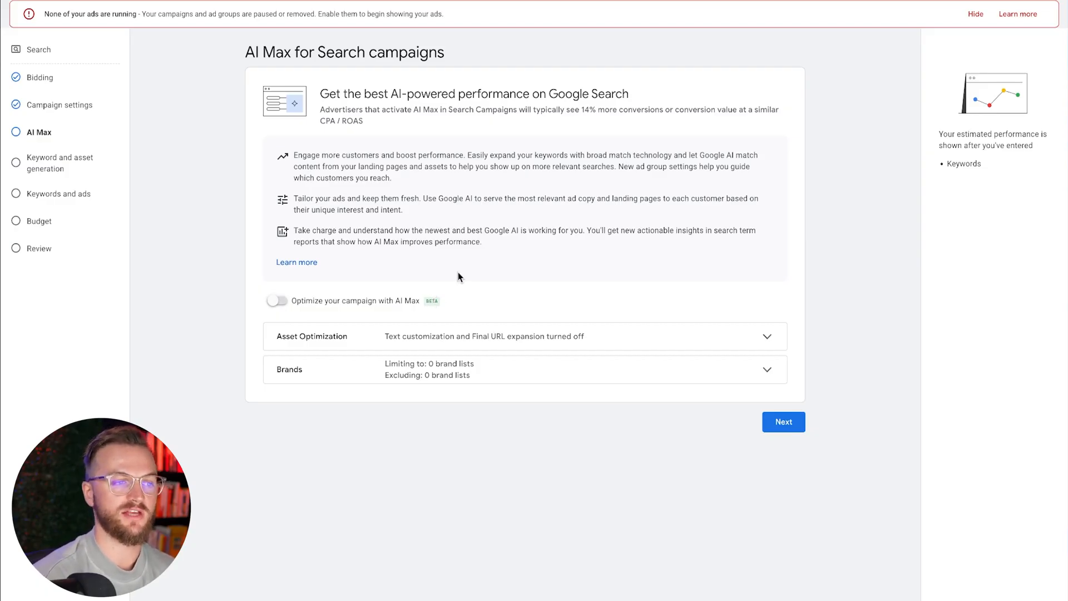
drag(605, 152, 590, 153)
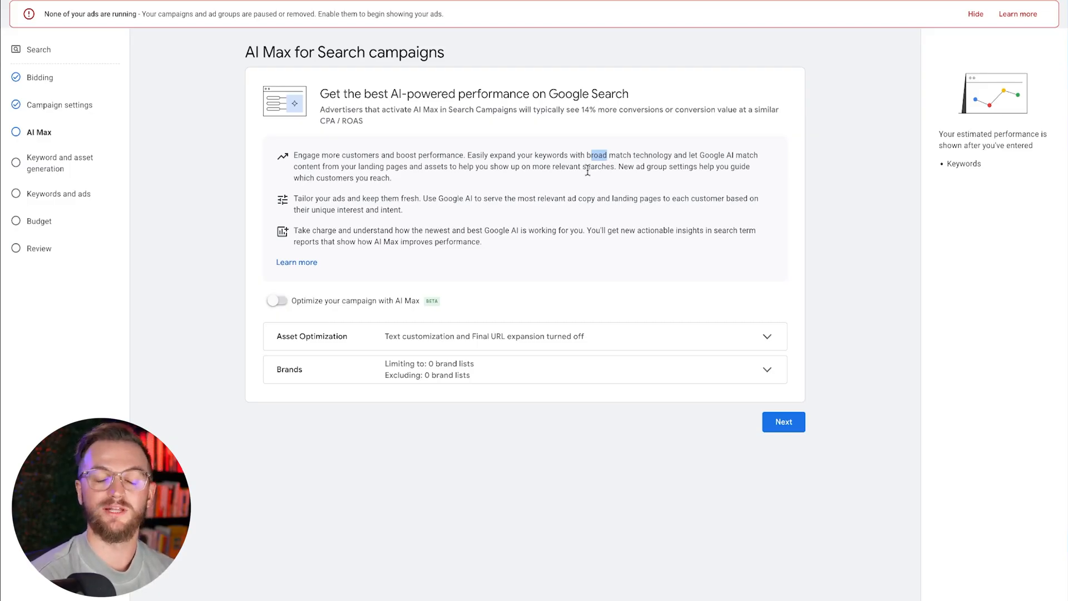
click(280, 303)
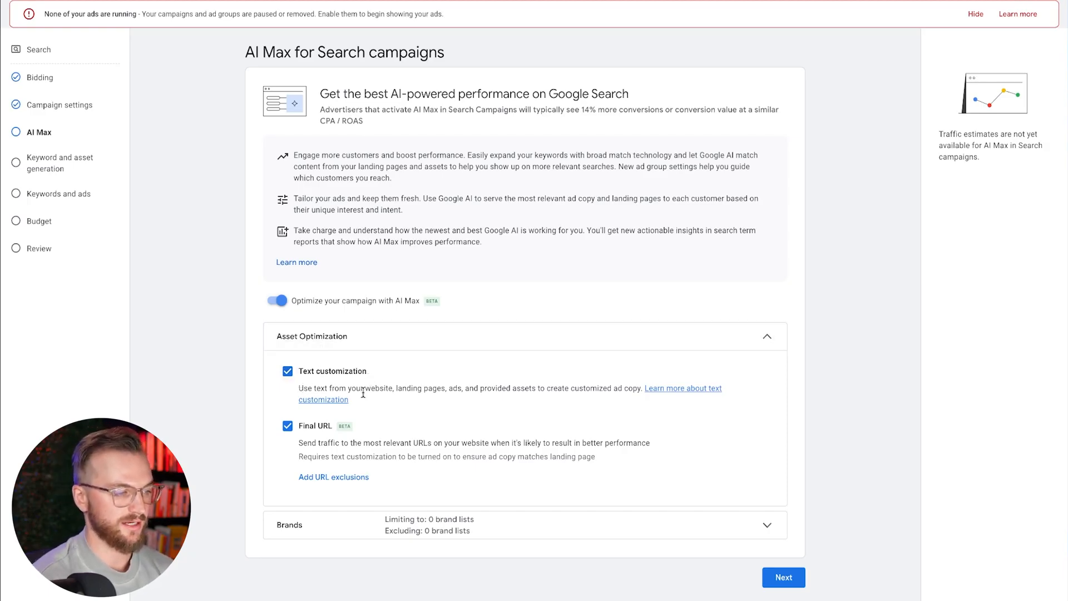
Examine the Text customization and Final URL descriptions and the URL exclusions form without adding any exclusions
drag(321, 388, 496, 388)
click(524, 389)
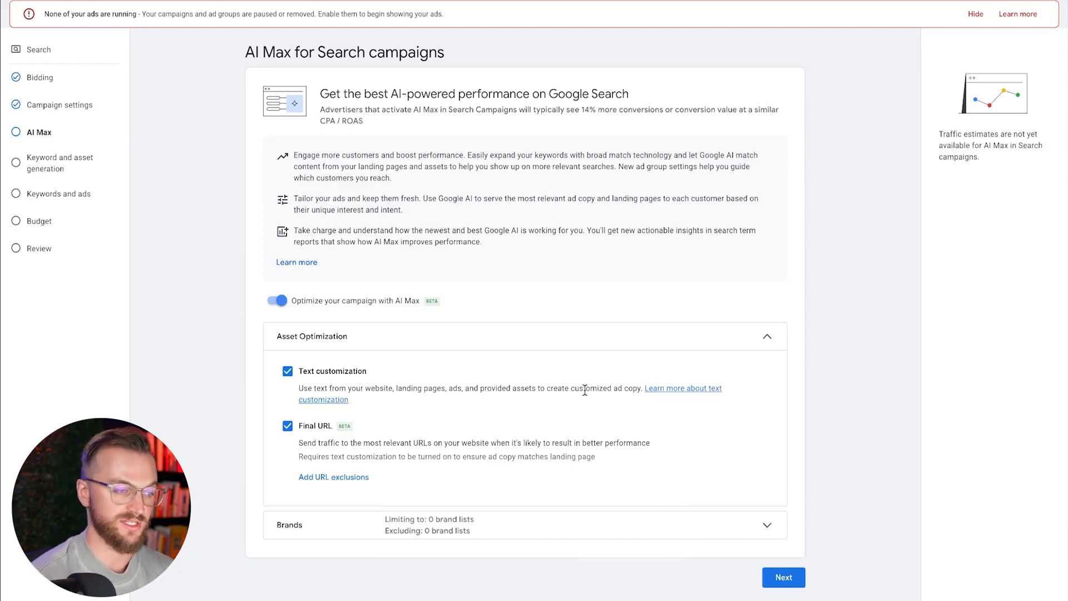
drag(462, 388, 316, 388)
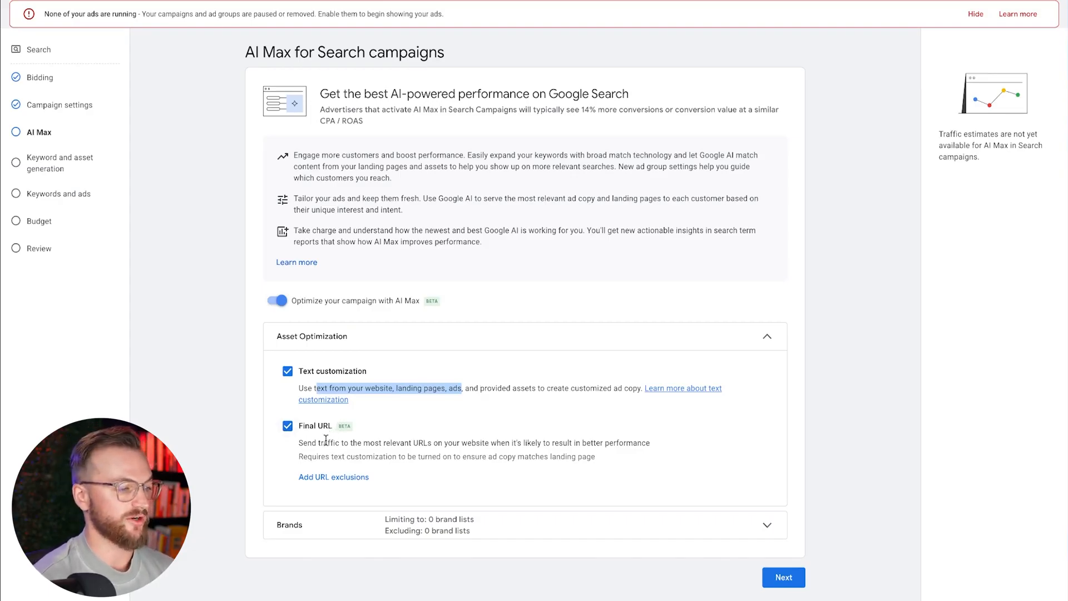
drag(298, 443, 485, 453)
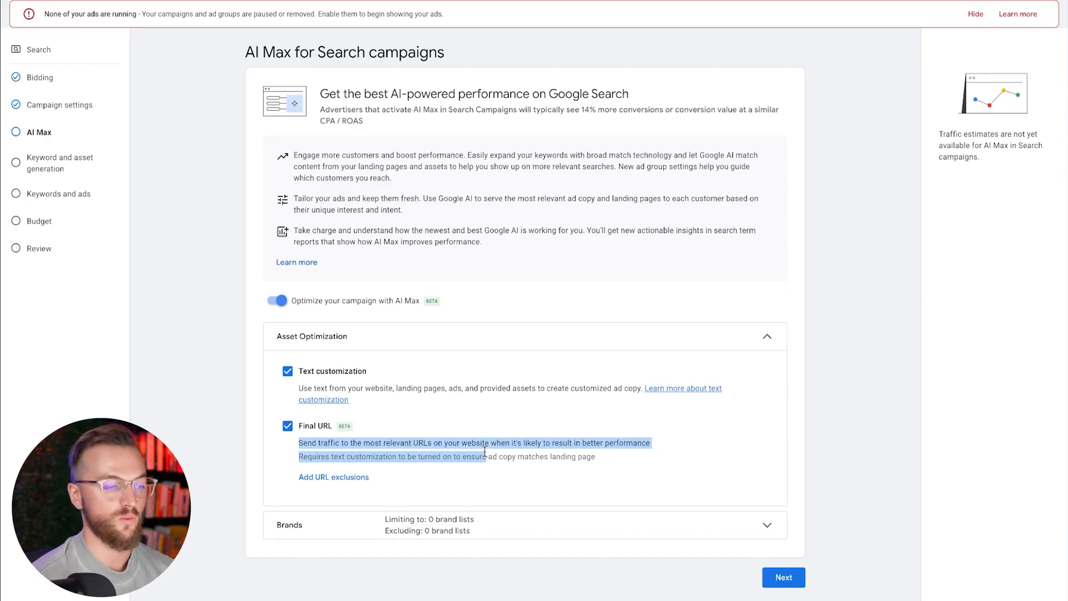
click(492, 455)
drag(388, 456, 316, 458)
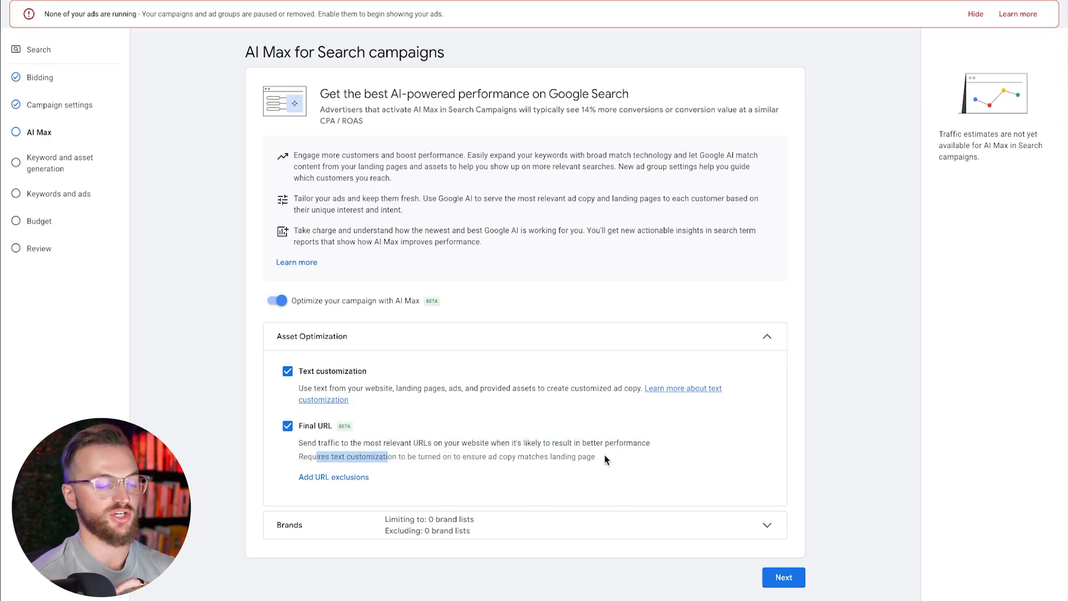
drag(596, 456, 299, 451)
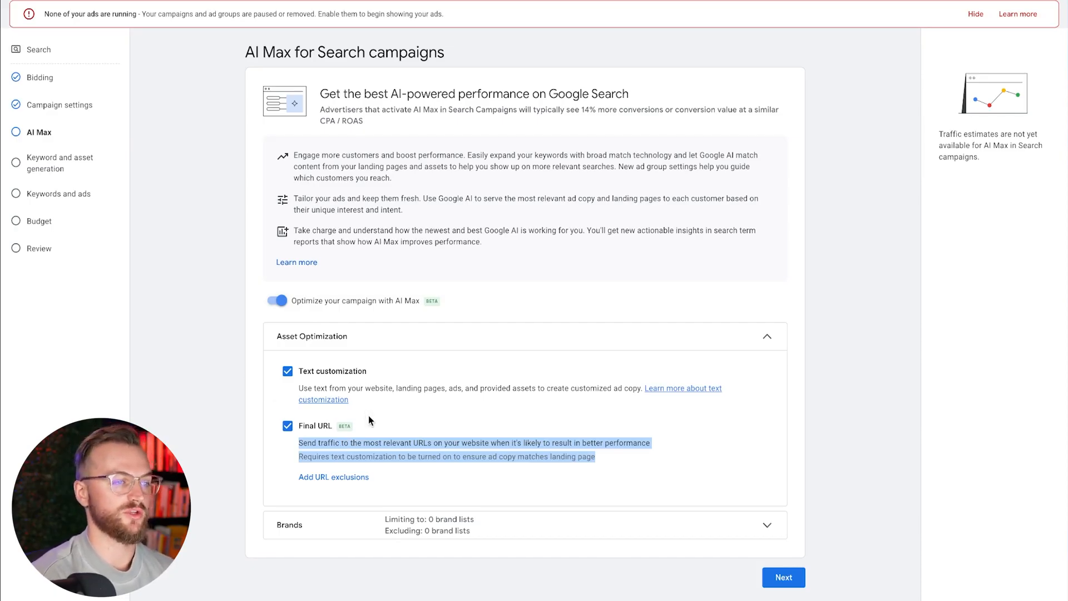
click(458, 373)
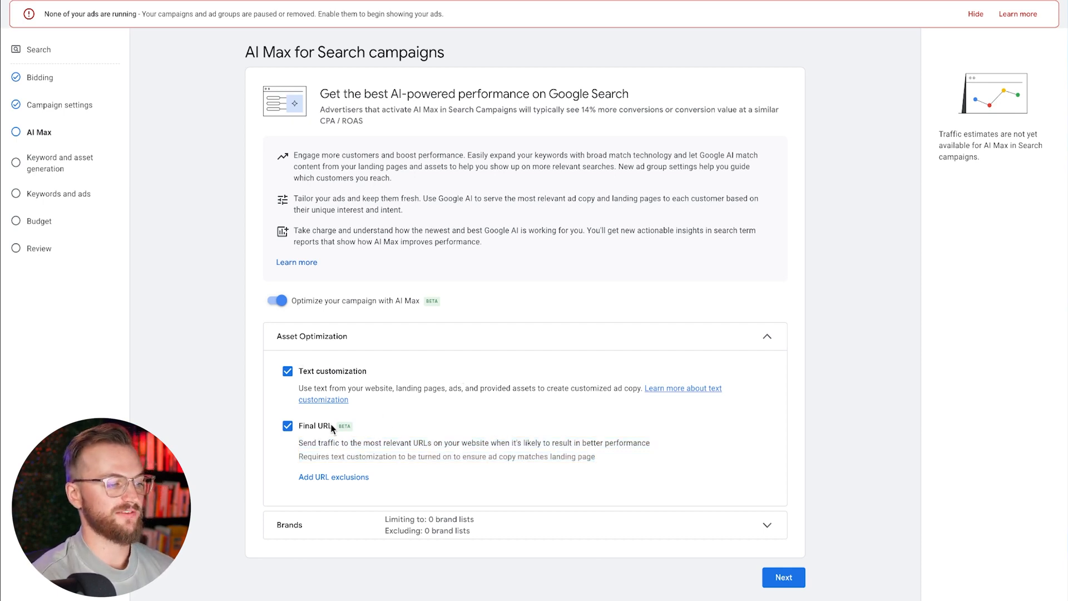
click(346, 479)
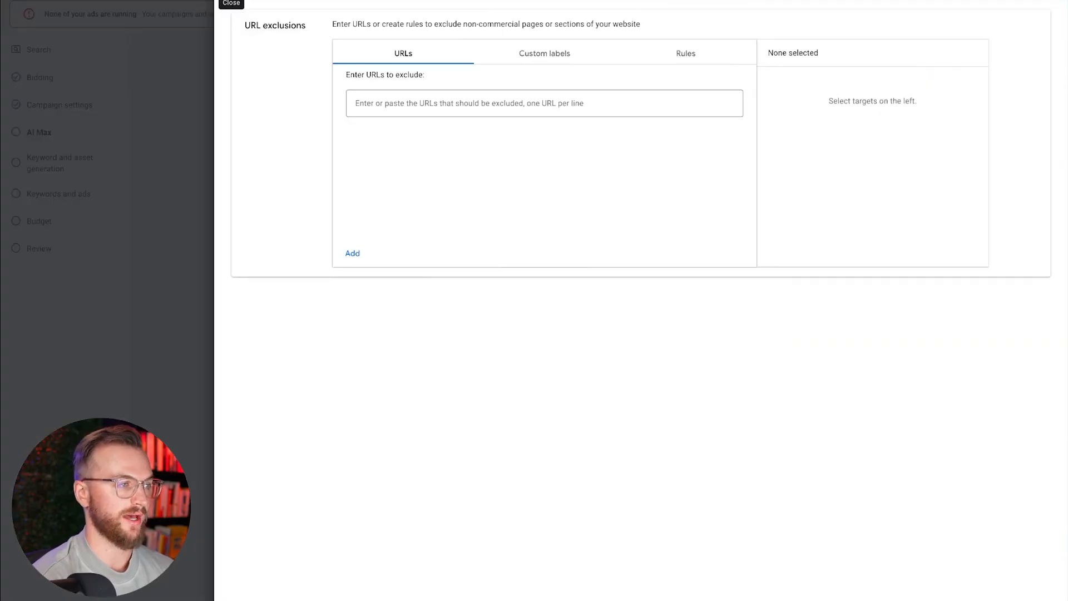
click(231, 4)
Review the brand inclusions and exclusions without adding a brand list, and continue to keyword and asset generation
click(656, 536)
scroll(429, 455, down, 4)
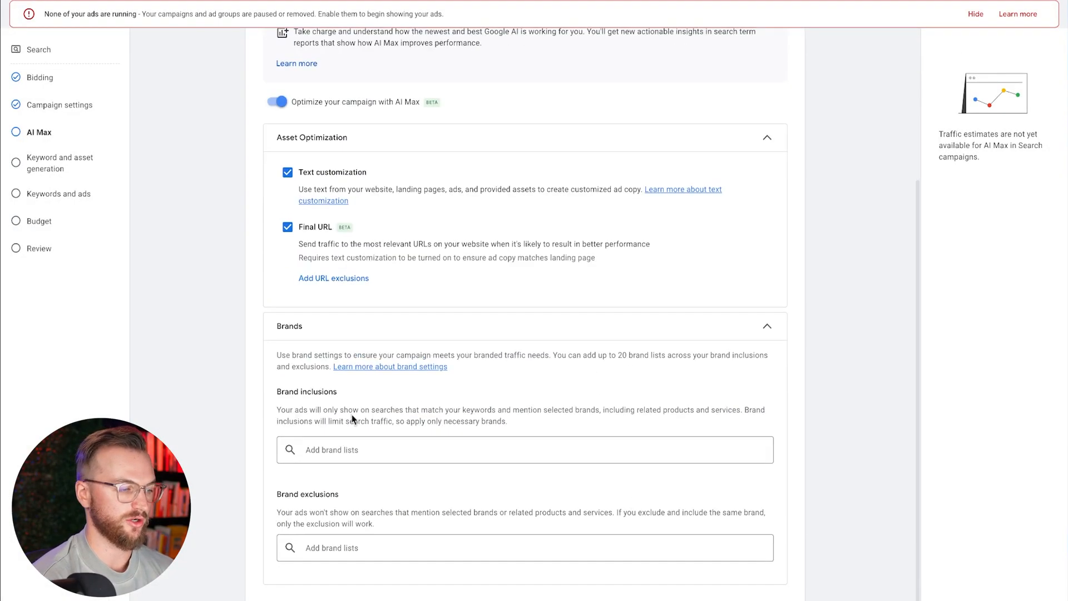
drag(277, 354, 520, 363)
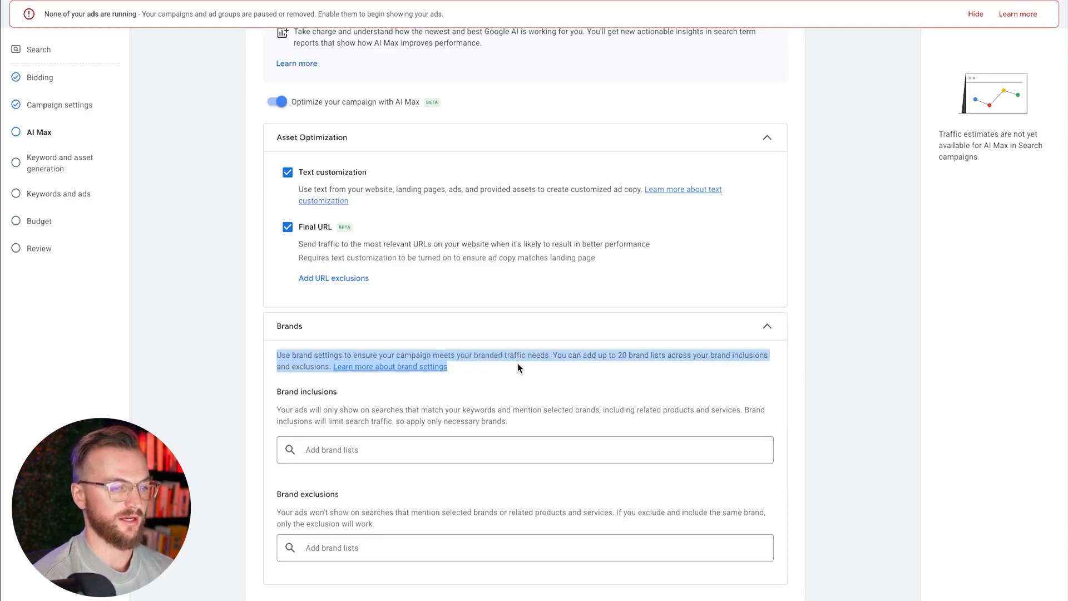
click(357, 449)
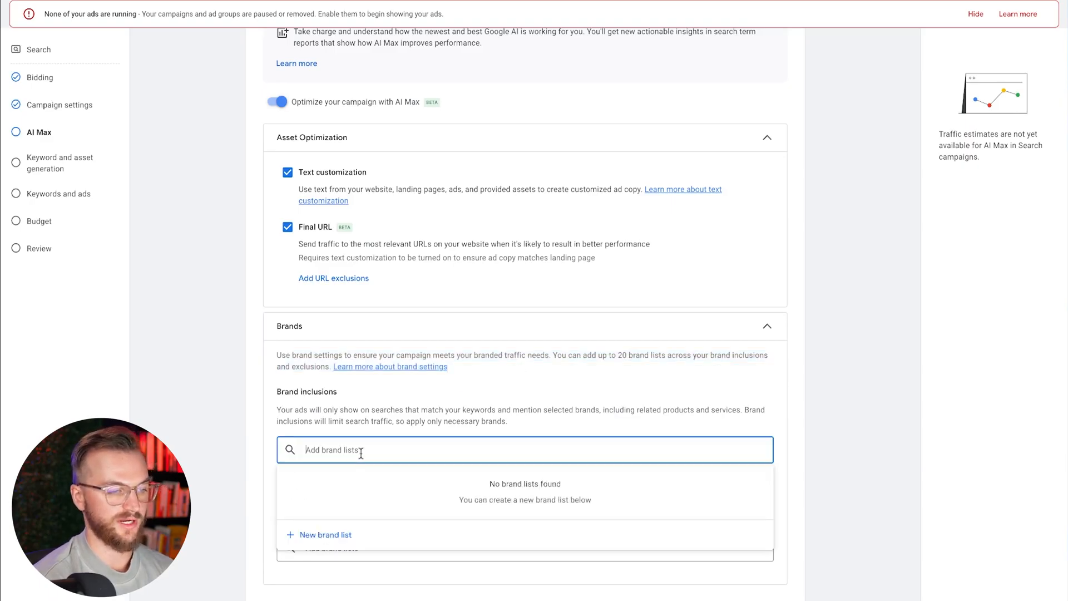
click(188, 464)
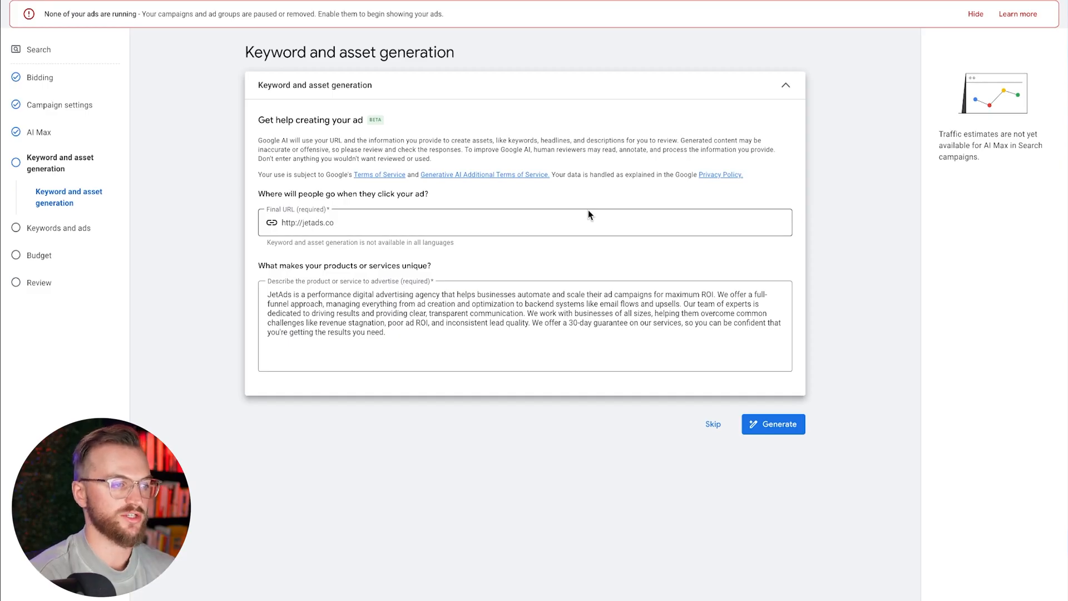
drag(424, 329, 244, 297)
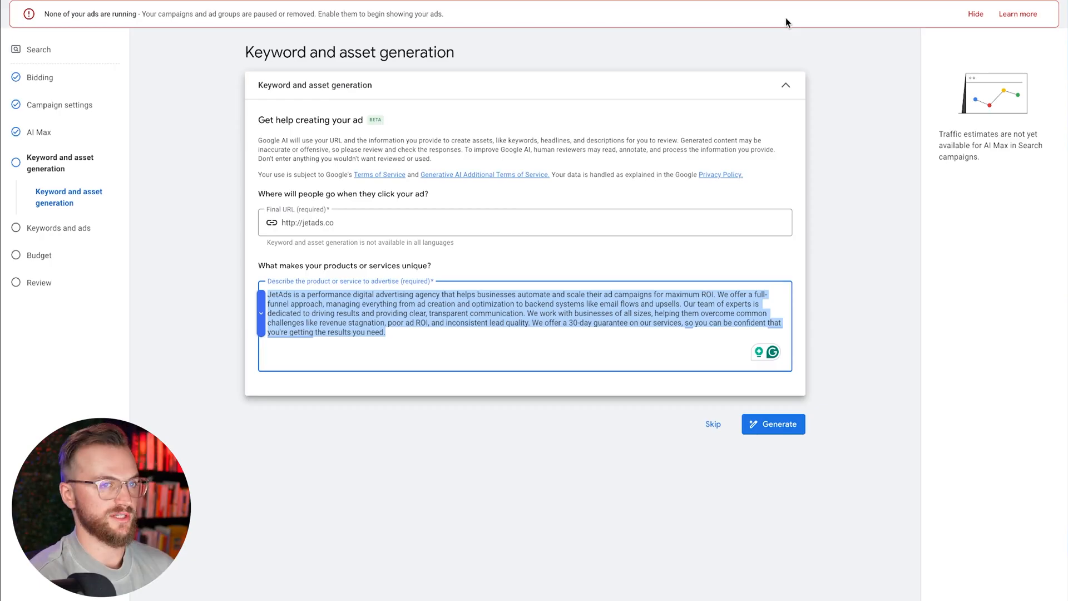
drag(352, 225, 190, 229)
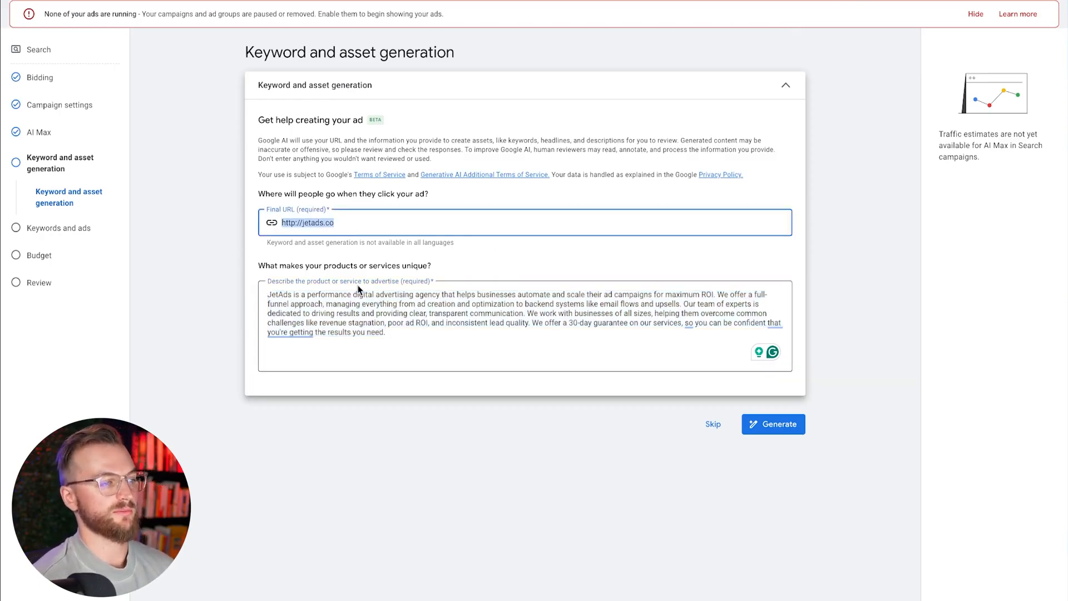
click(405, 463)
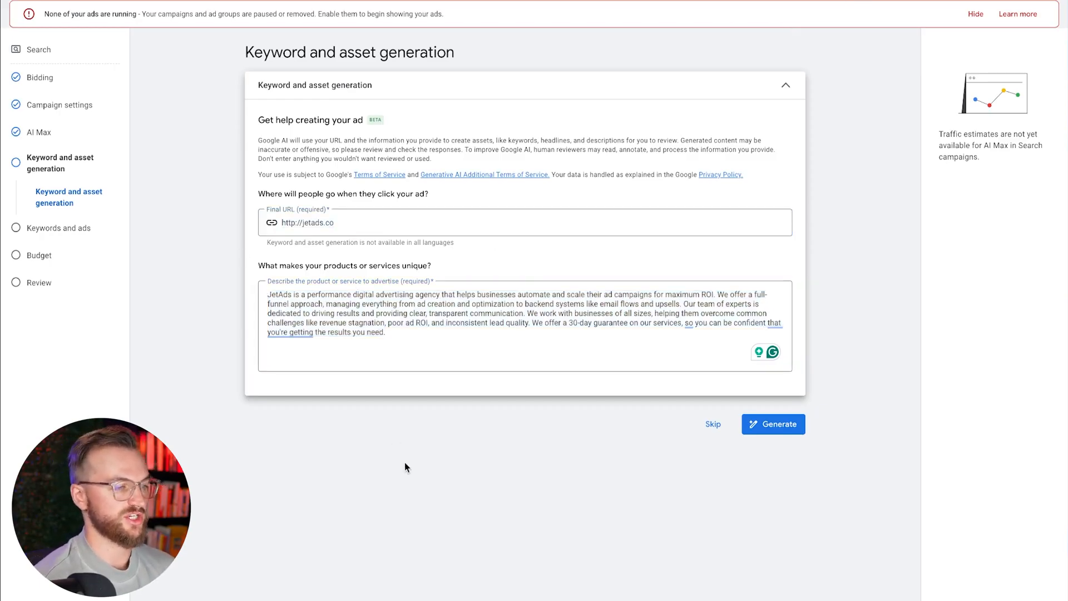
click(780, 425)
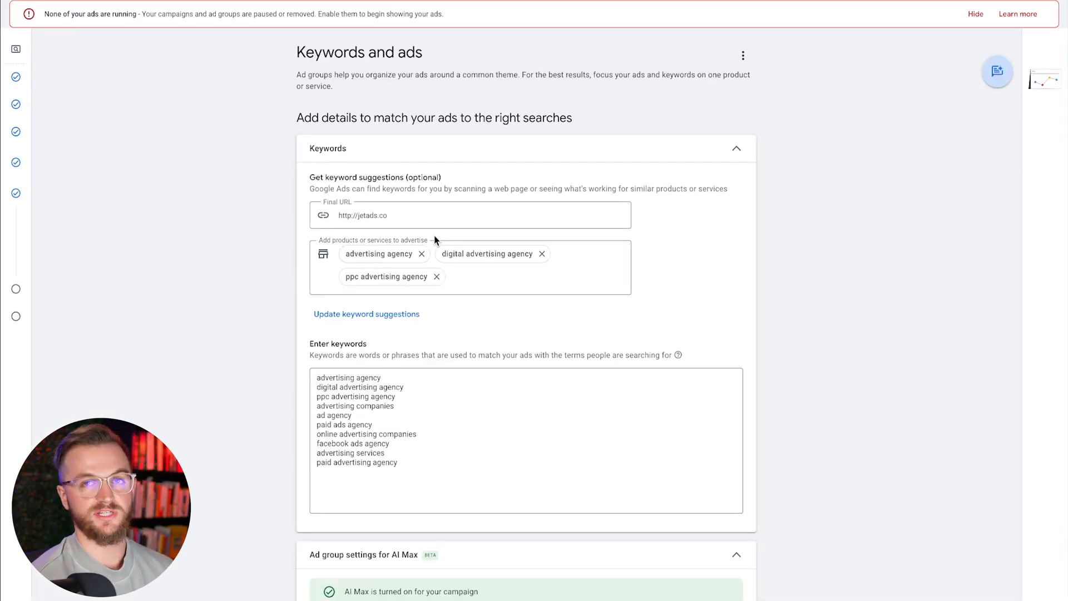
Review the final URL, the advertised products or services and the generated keyword list
triple_click(390, 215)
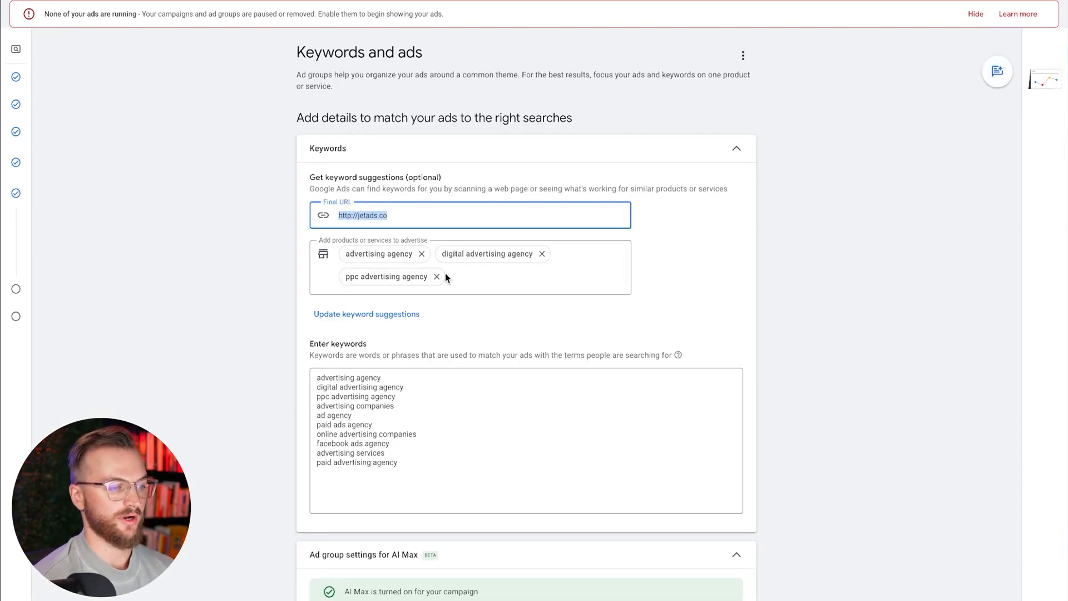
scroll(445, 273, down, 1)
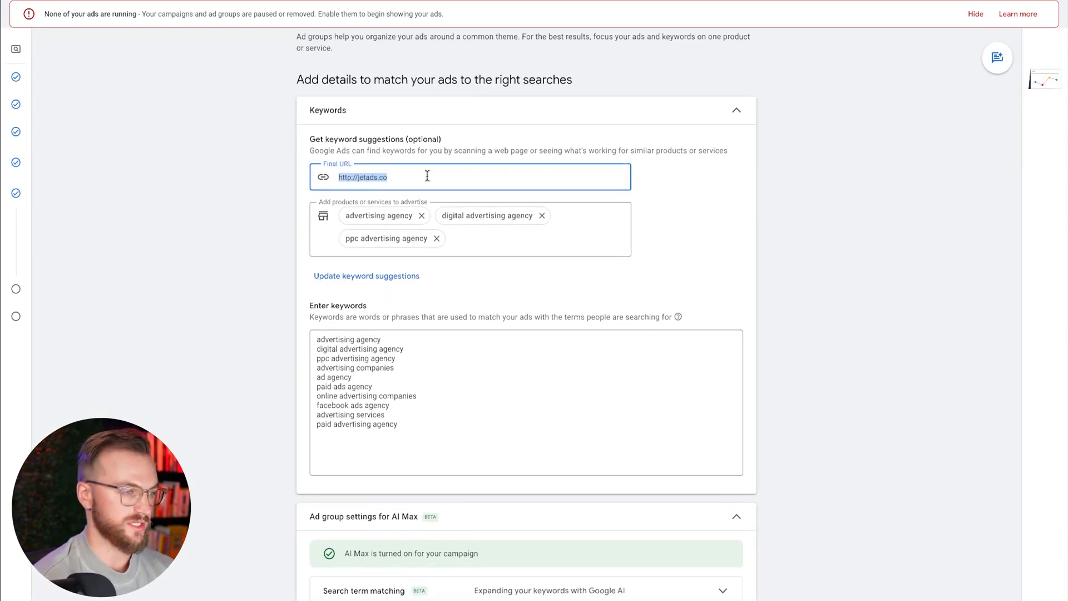
scroll(433, 386, down, 1)
drag(432, 406, 279, 309)
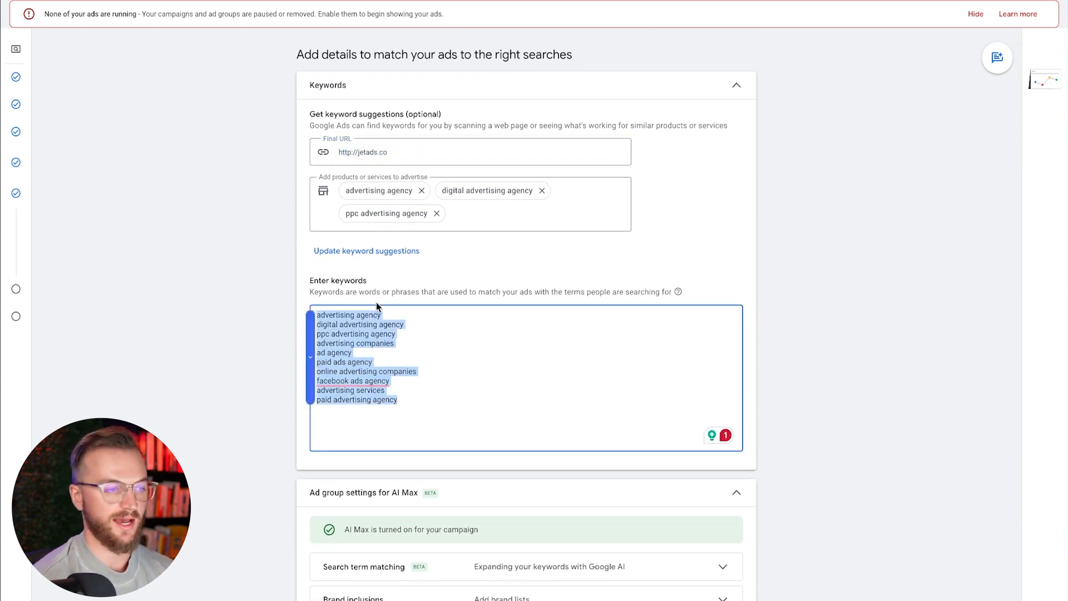
click(499, 329)
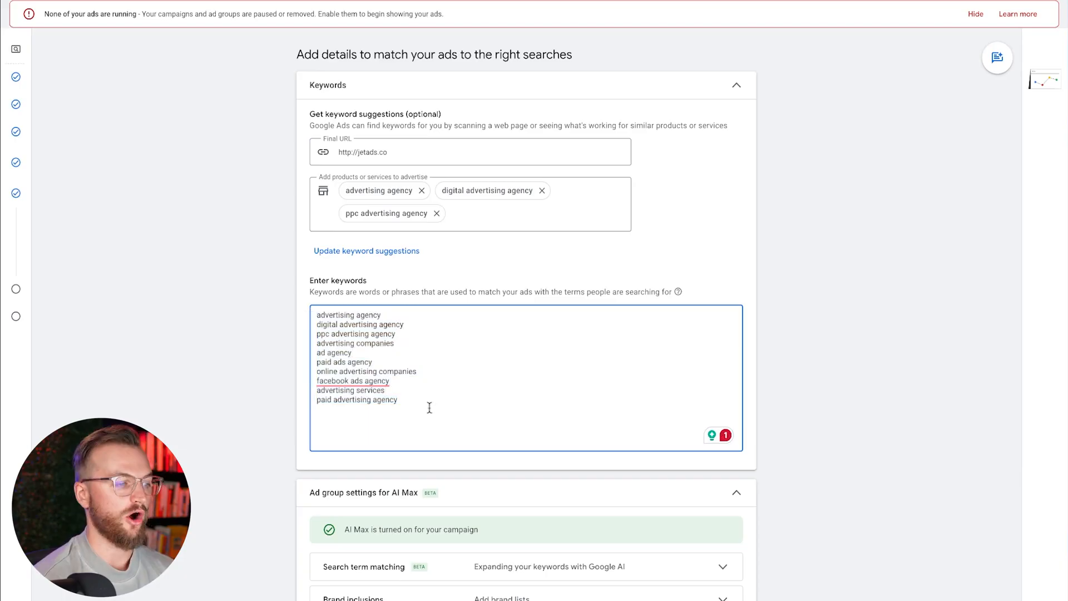
drag(430, 407, 312, 308)
Make the keywords advertising agency and digital advertising agency exact match by enclosing each in square brackets
click(446, 319)
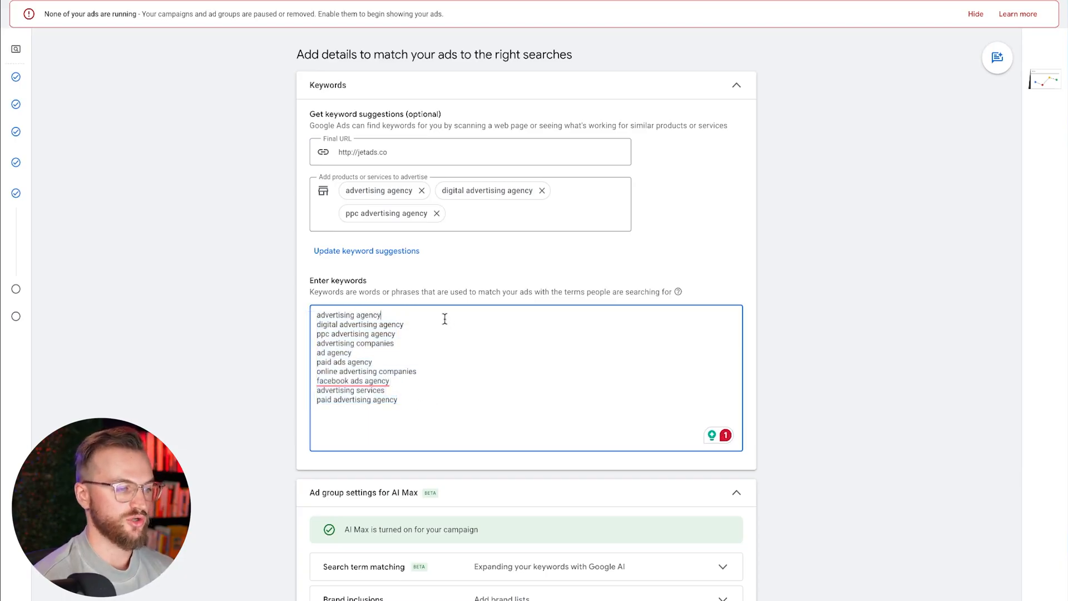
text(])
click(318, 315)
text([)
click(317, 325)
text([)
click(406, 325)
text(])
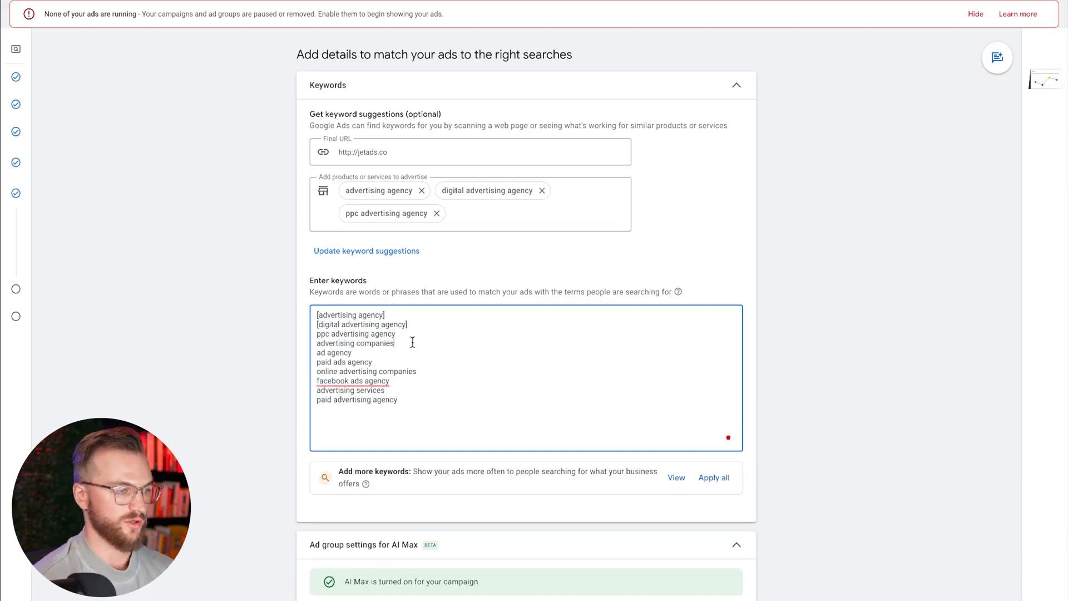
click(413, 342)
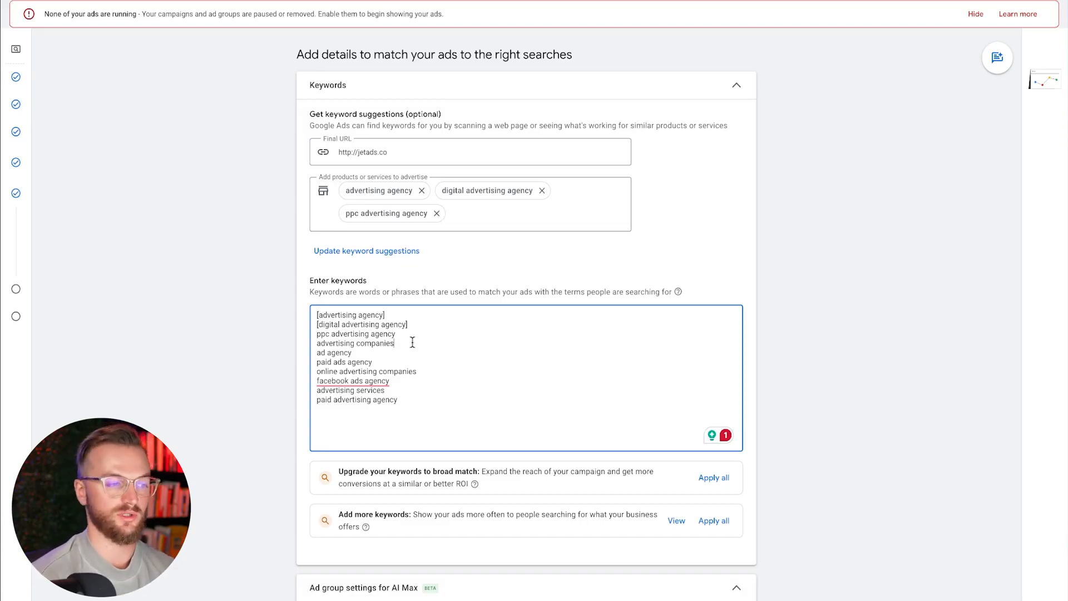
click(411, 333)
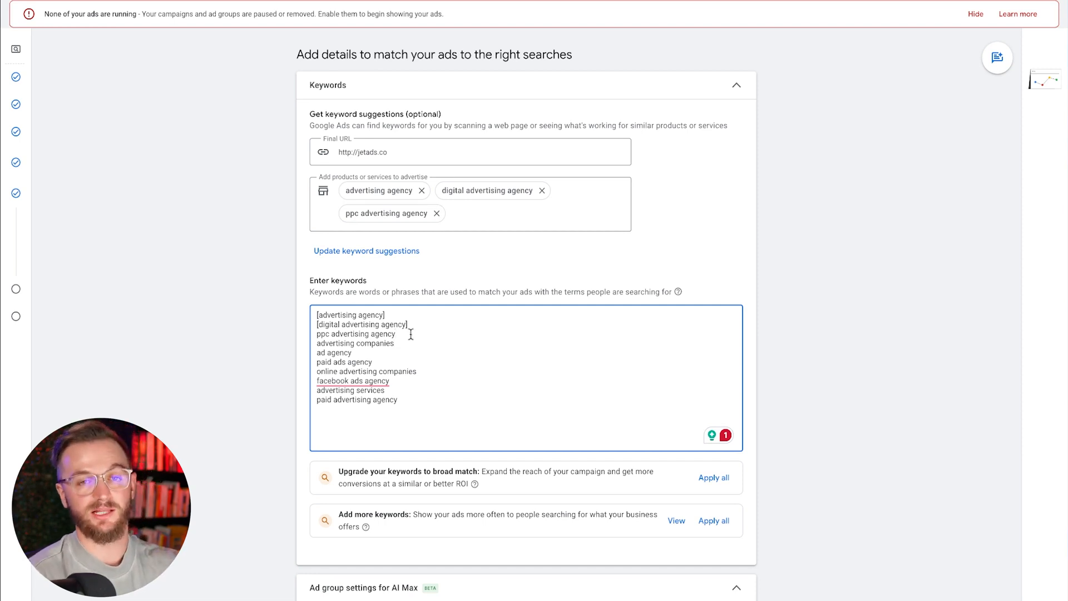
Open the ad group's search term matching setting for AI Max, turn it off and switch it back on
scroll(411, 334, down, 1)
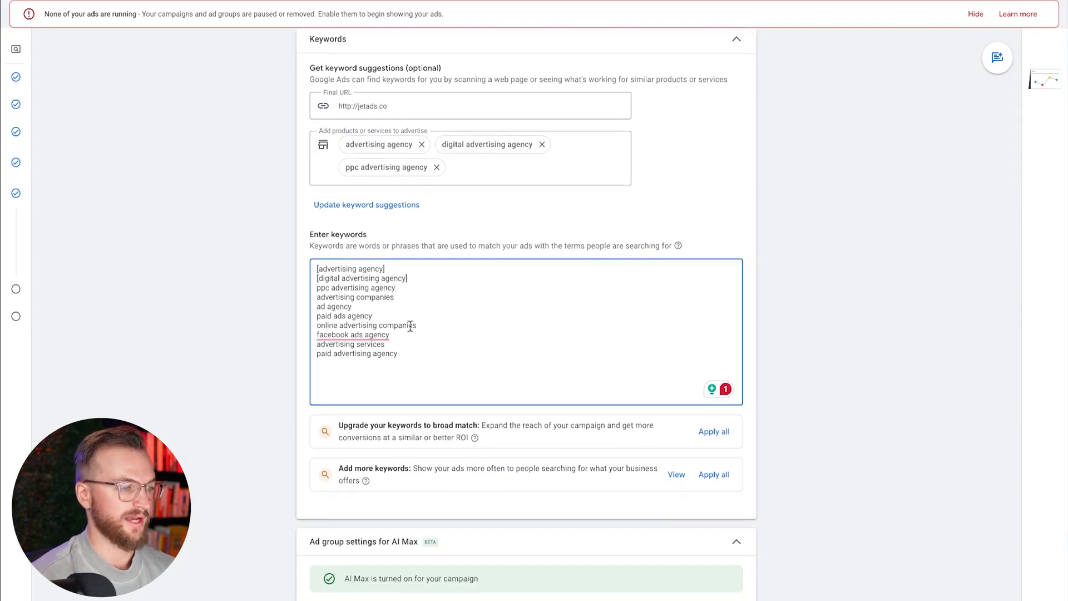
scroll(411, 324, down, 2)
scroll(420, 334, down, 6)
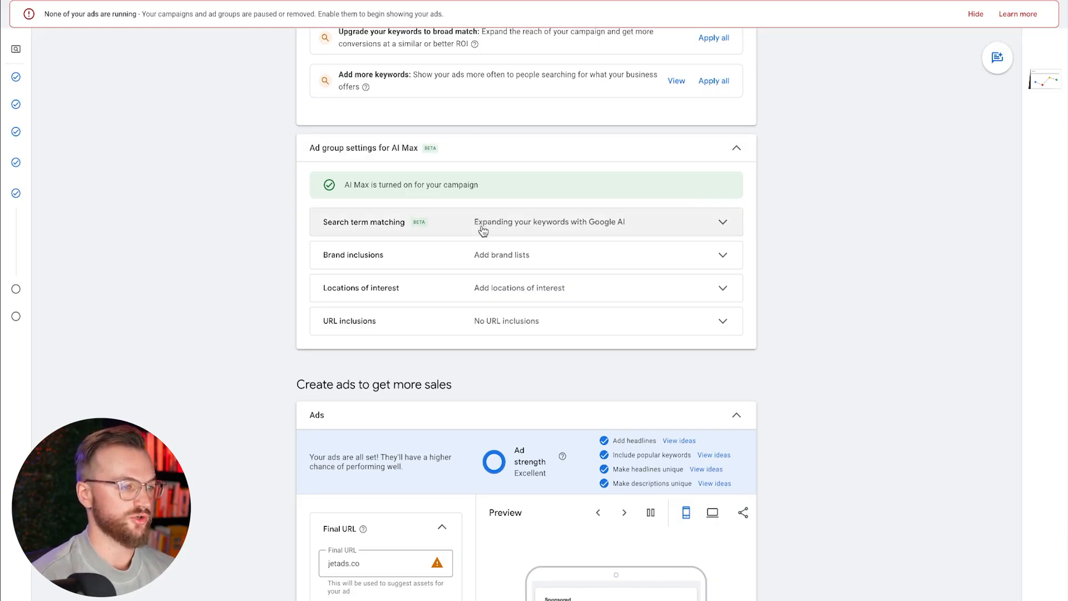
click(507, 232)
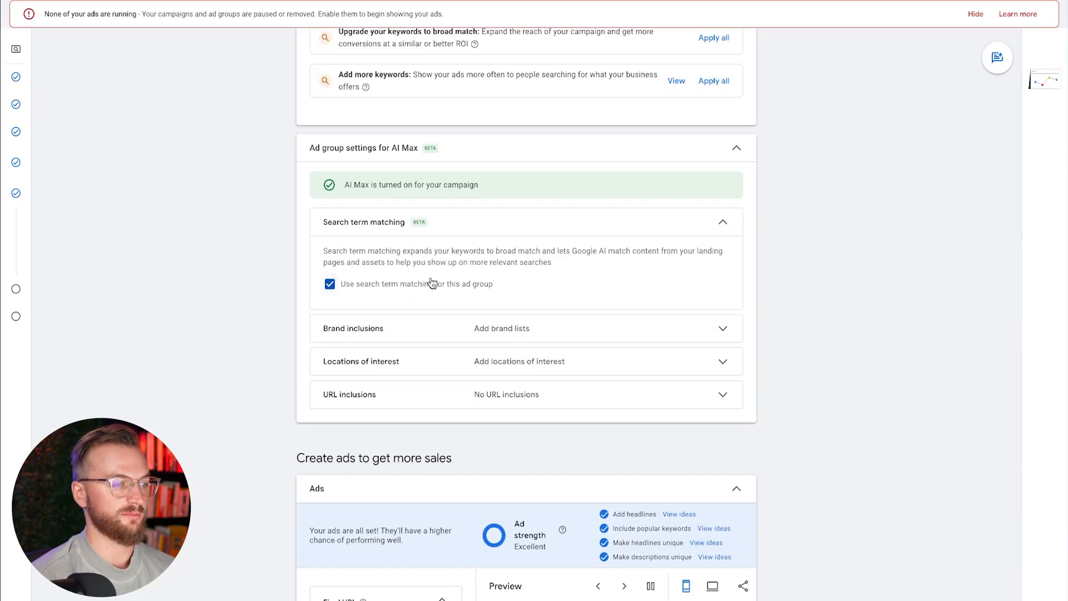
click(333, 293)
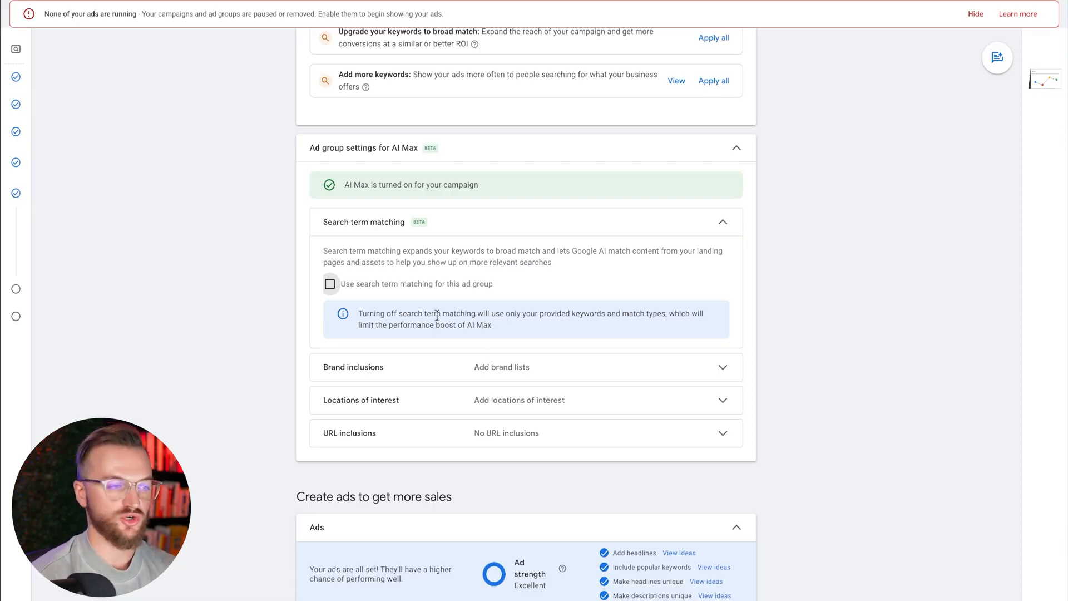
click(330, 284)
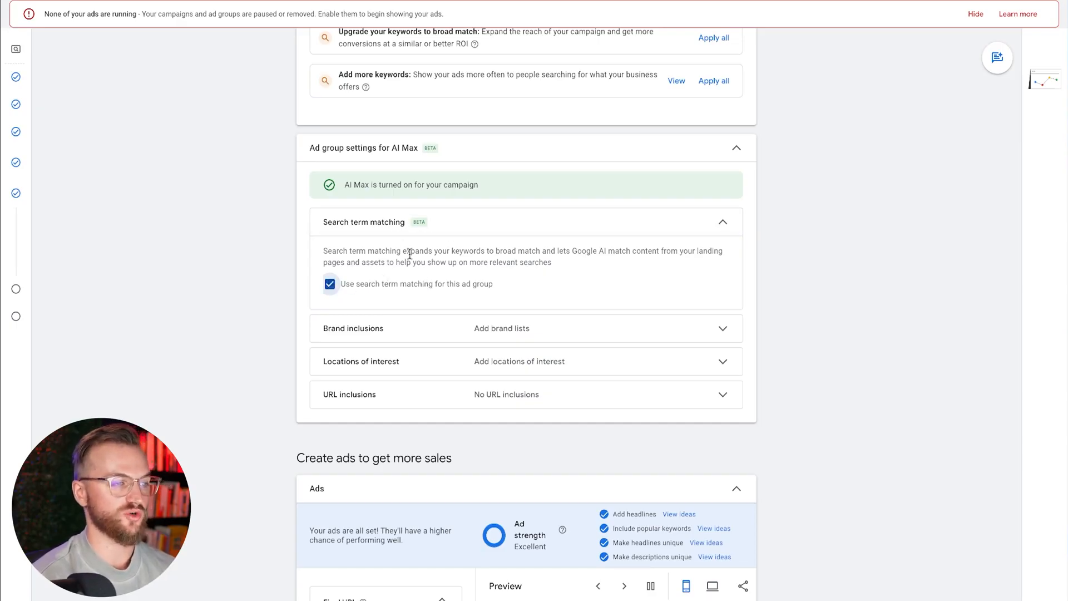
Review the entered keyword list alongside the ad group's search term matching setting
scroll(410, 253, up, 9)
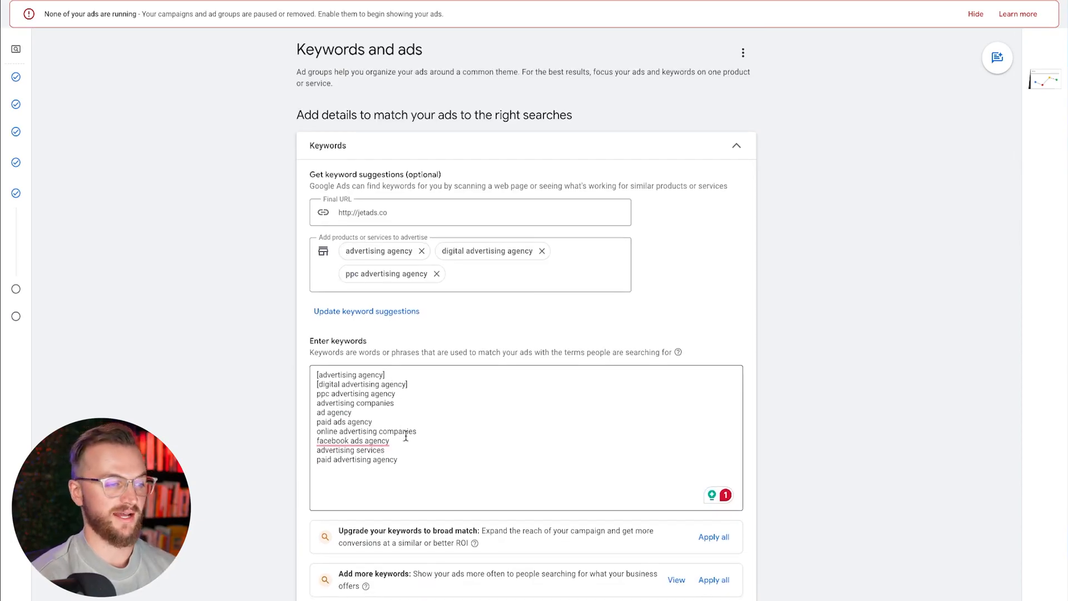
drag(415, 459, 296, 382)
scroll(296, 381, down, 8)
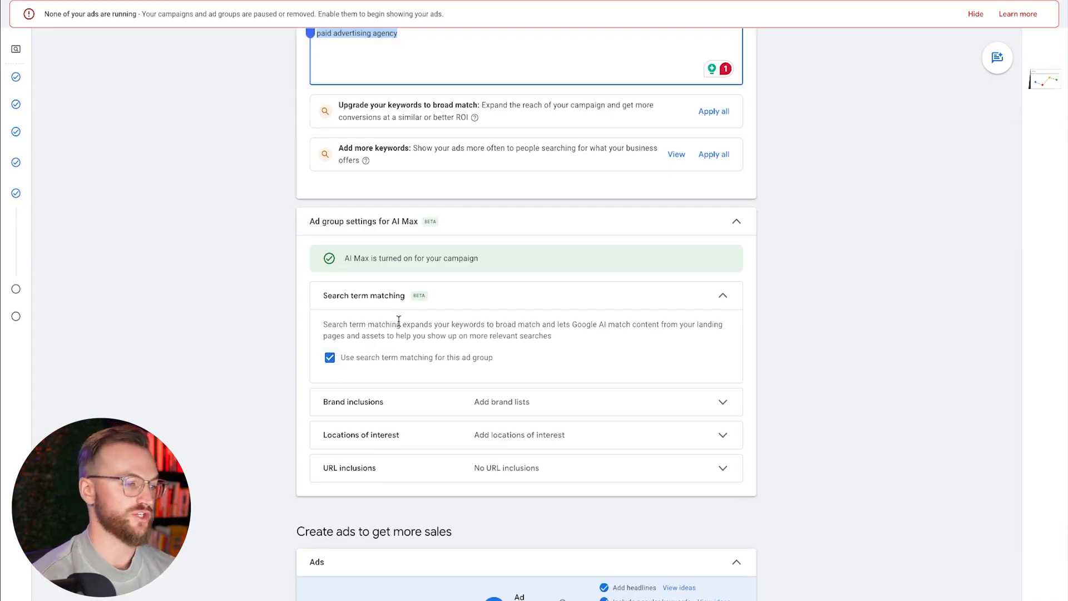
scroll(484, 307, up, 2)
scroll(484, 308, up, 2)
click(396, 177)
scroll(448, 211, up, 3)
scroll(455, 231, down, 9)
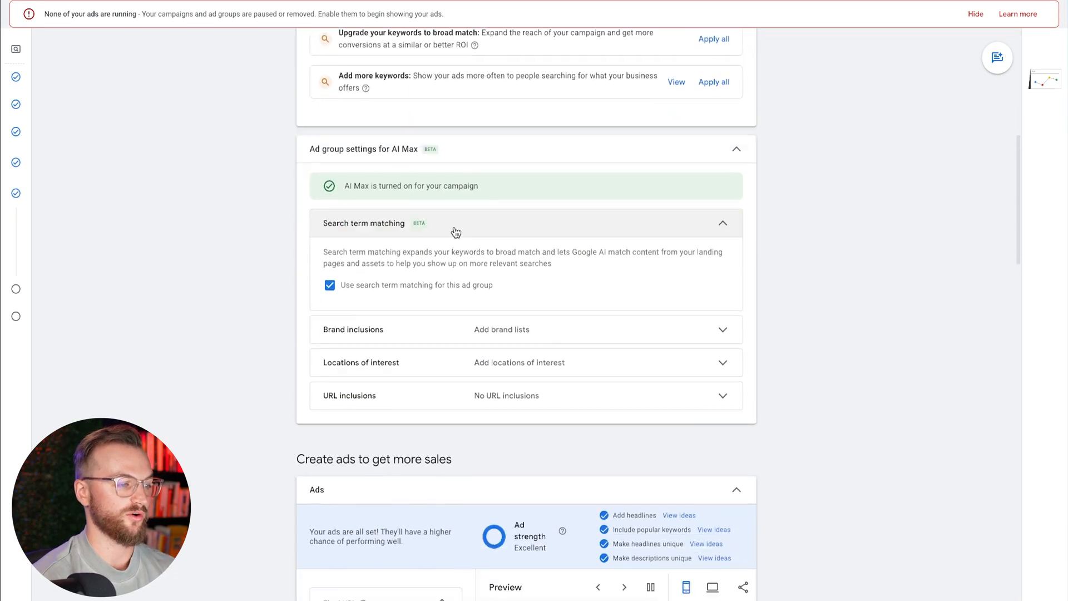
Add United States as a location of interest for the ad group and remove it again
click(585, 362)
click(447, 434)
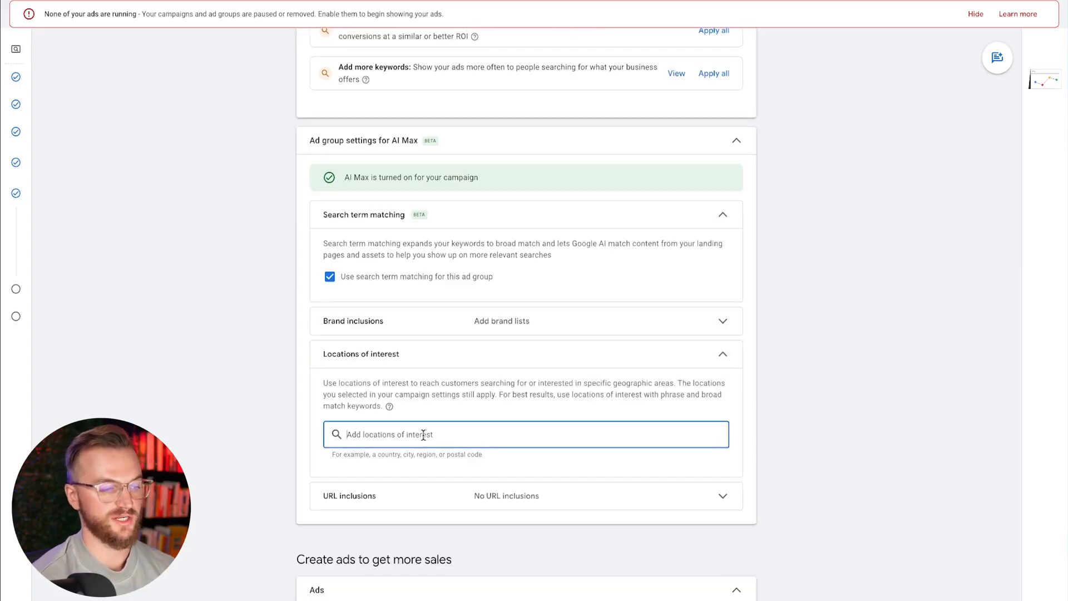
text(united)
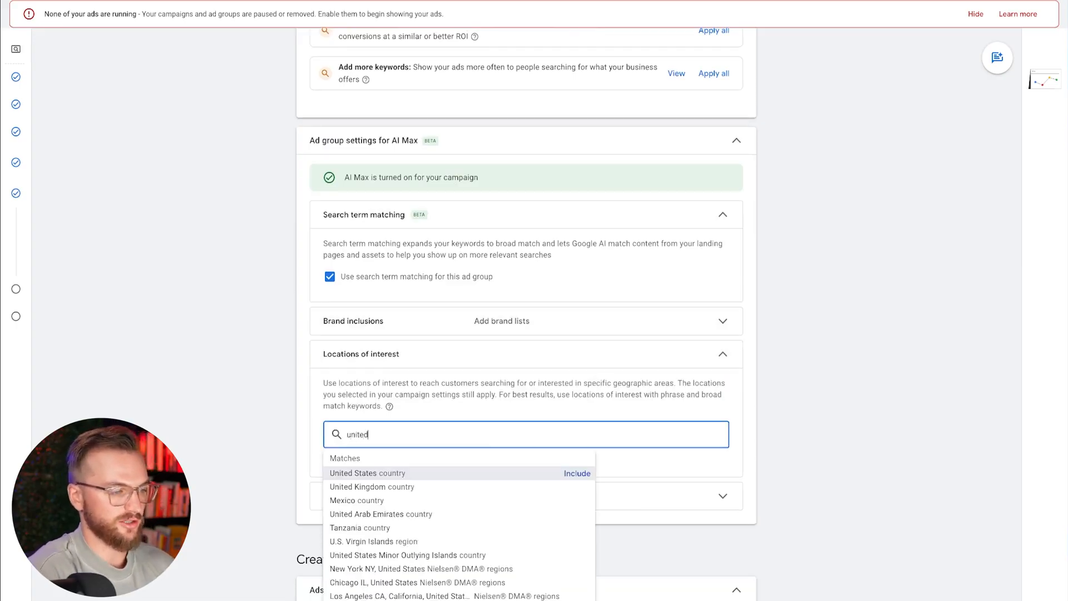
click(567, 474)
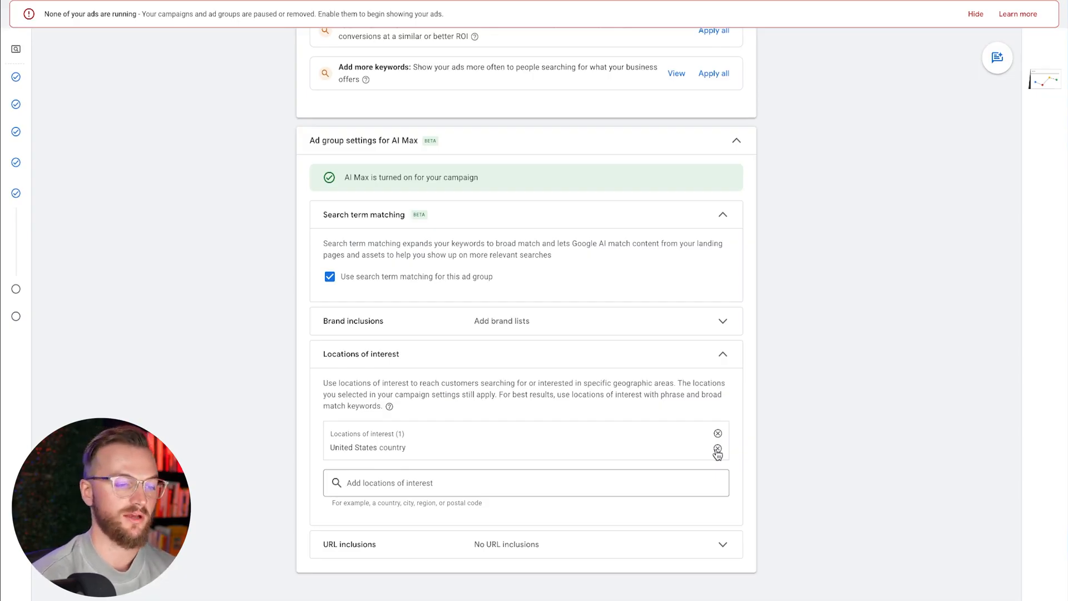
click(717, 449)
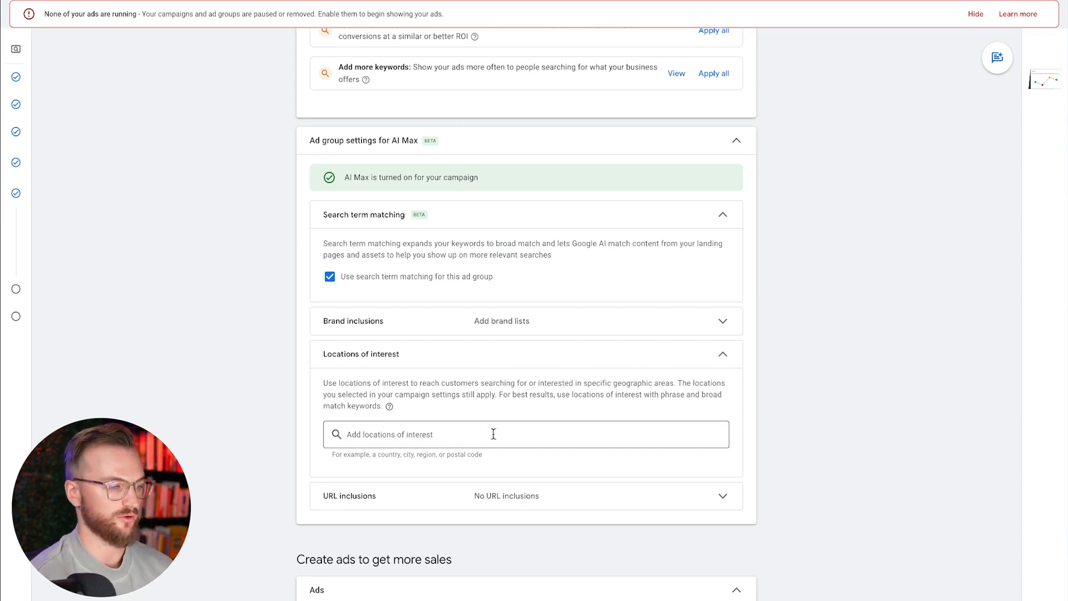
Check the ad group's URL inclusions and review the ad's generated headlines, descriptions and sitelinks
scroll(544, 234, down, 5)
click(544, 234)
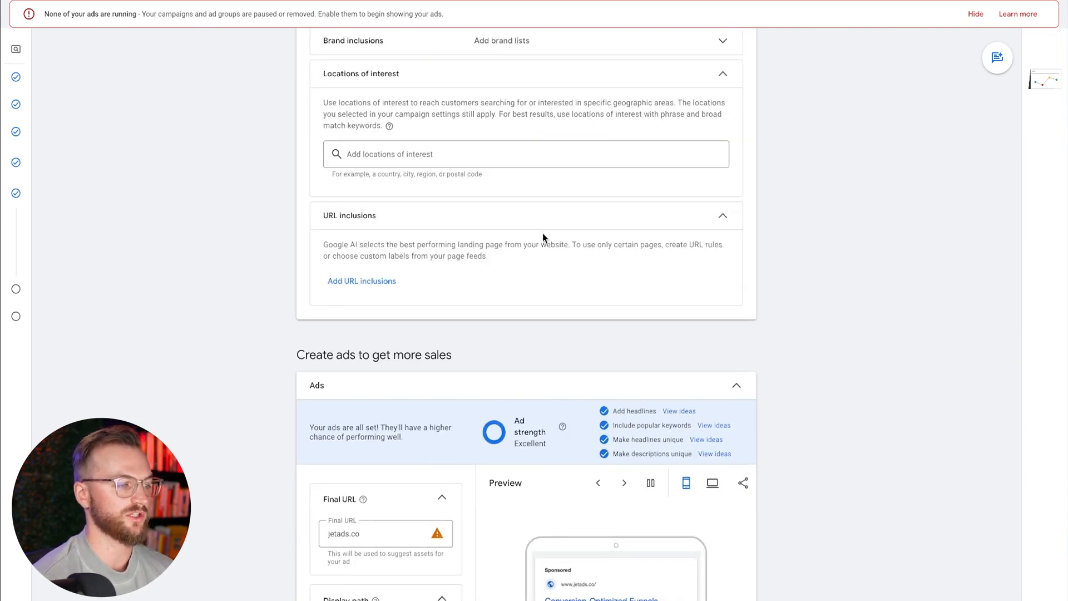
scroll(449, 281, down, 8)
scroll(448, 282, up, 3)
scroll(448, 282, down, 15)
scroll(449, 285, down, 5)
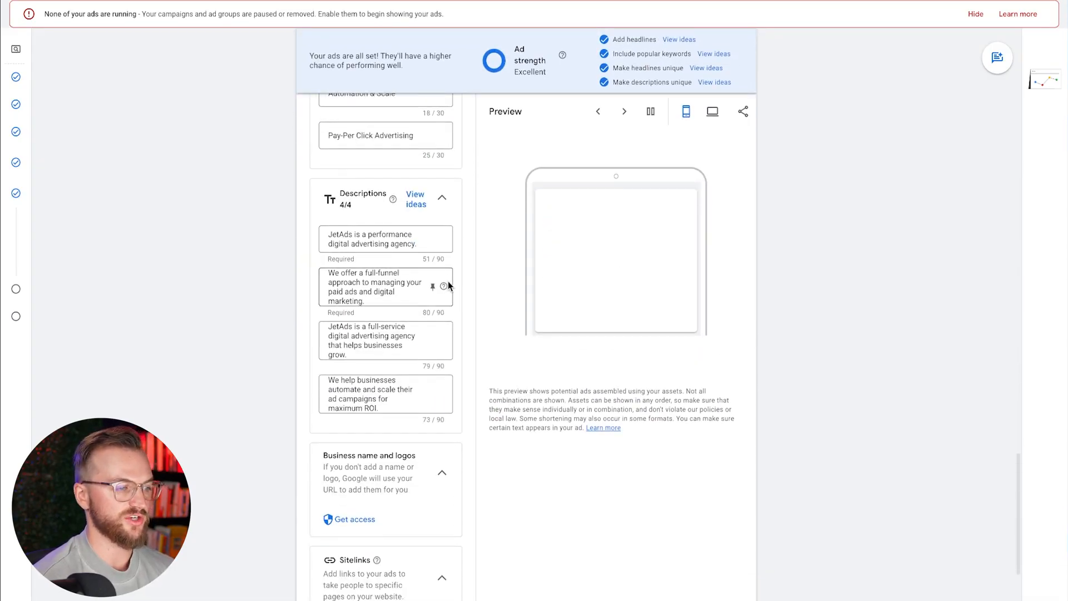
scroll(448, 285, up, 10)
scroll(448, 285, up, 12)
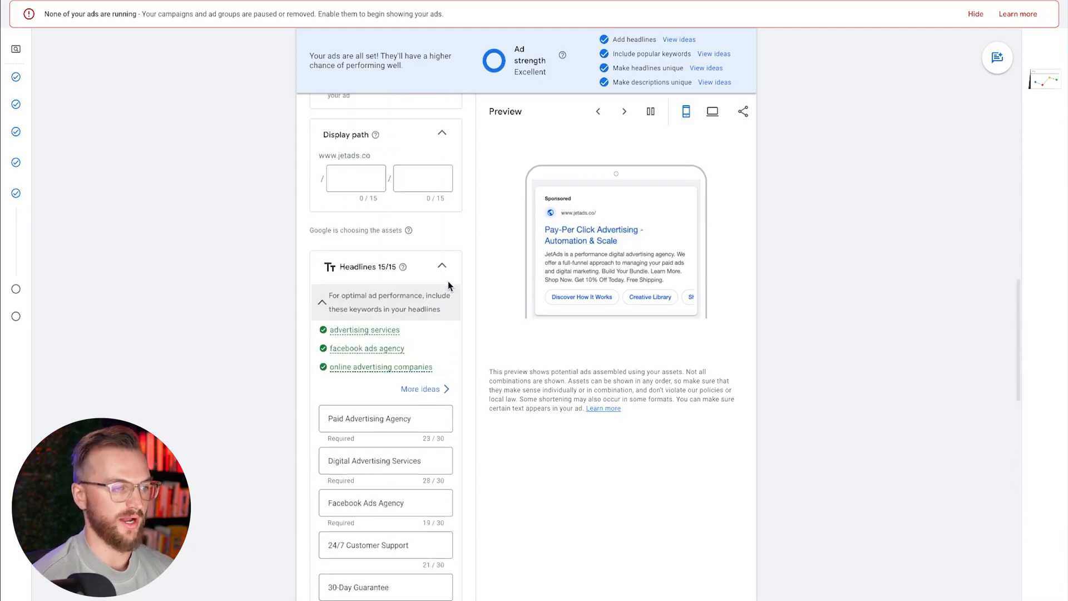
scroll(449, 286, down, 8)
scroll(440, 331, down, 8)
scroll(439, 329, up, 9)
scroll(439, 310, up, 5)
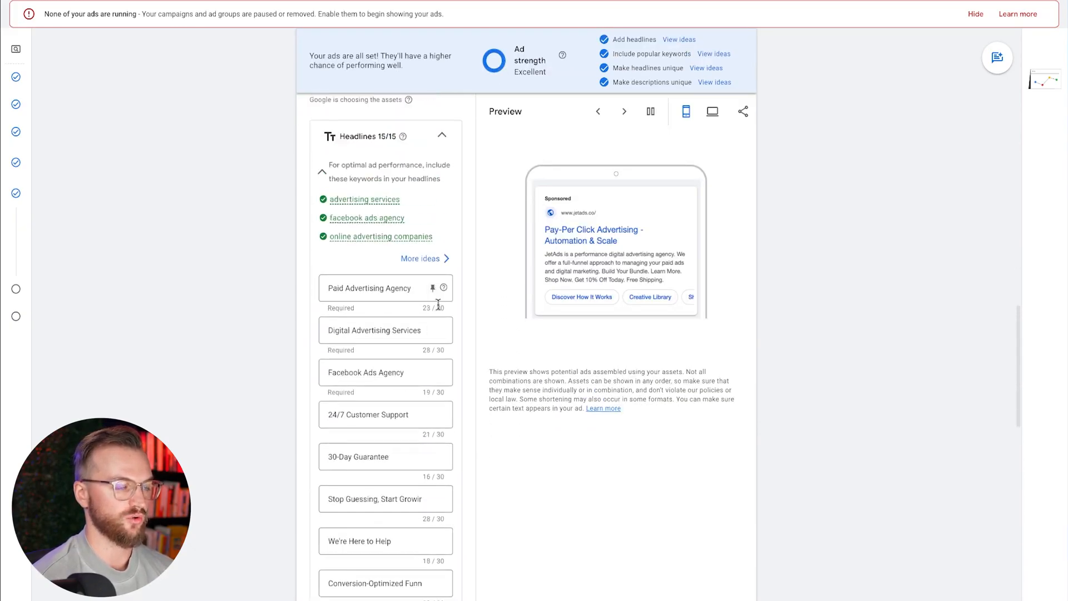
scroll(440, 309, down, 12)
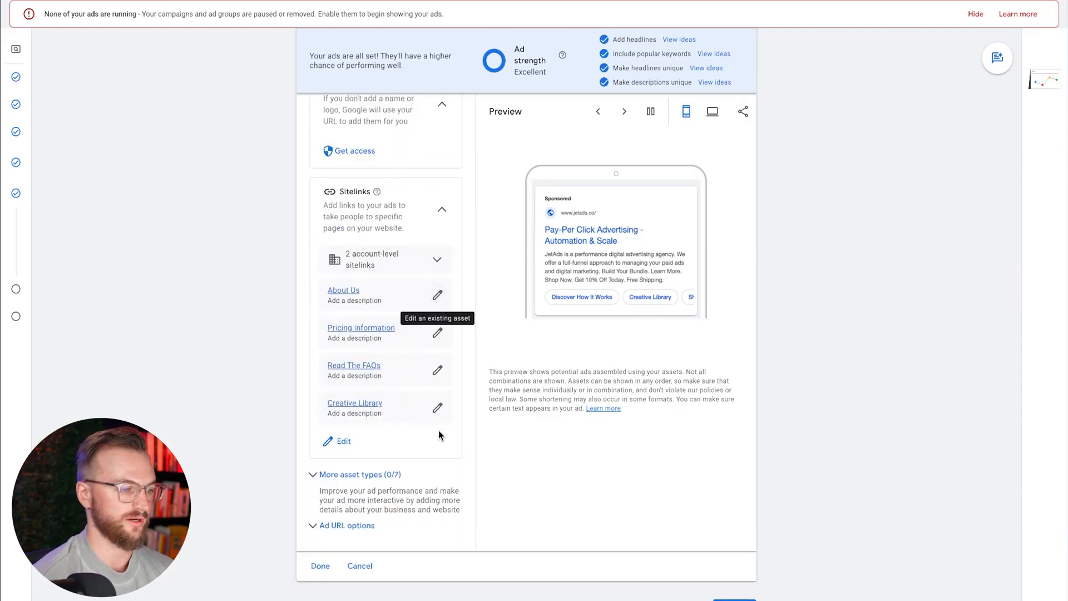
Continue to the budget, keep the recommended CA$68.97 average daily budget and proceed with the campaign
click(734, 600)
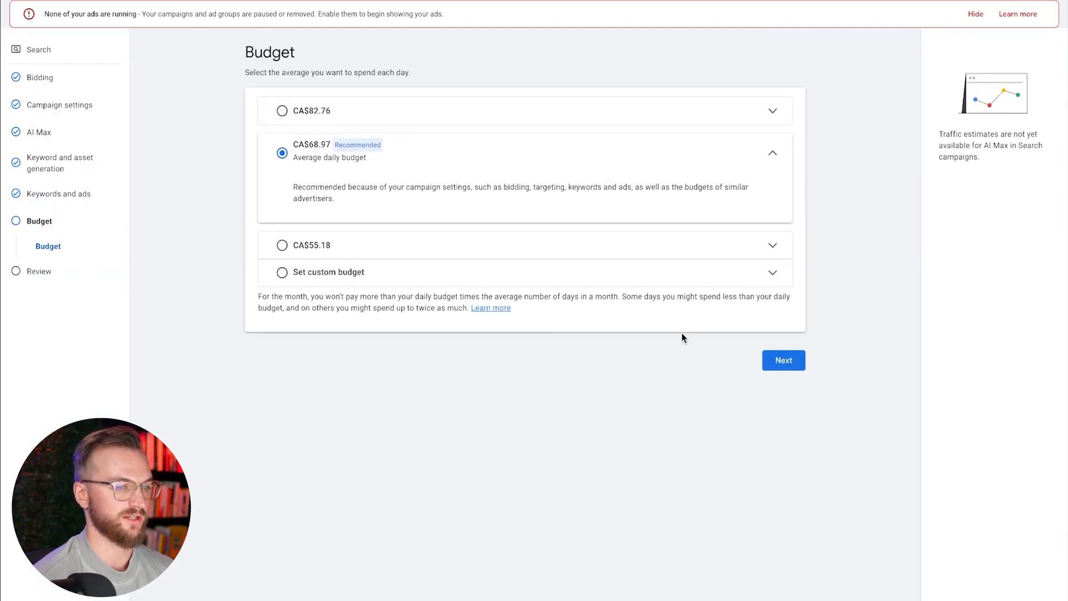
click(792, 360)
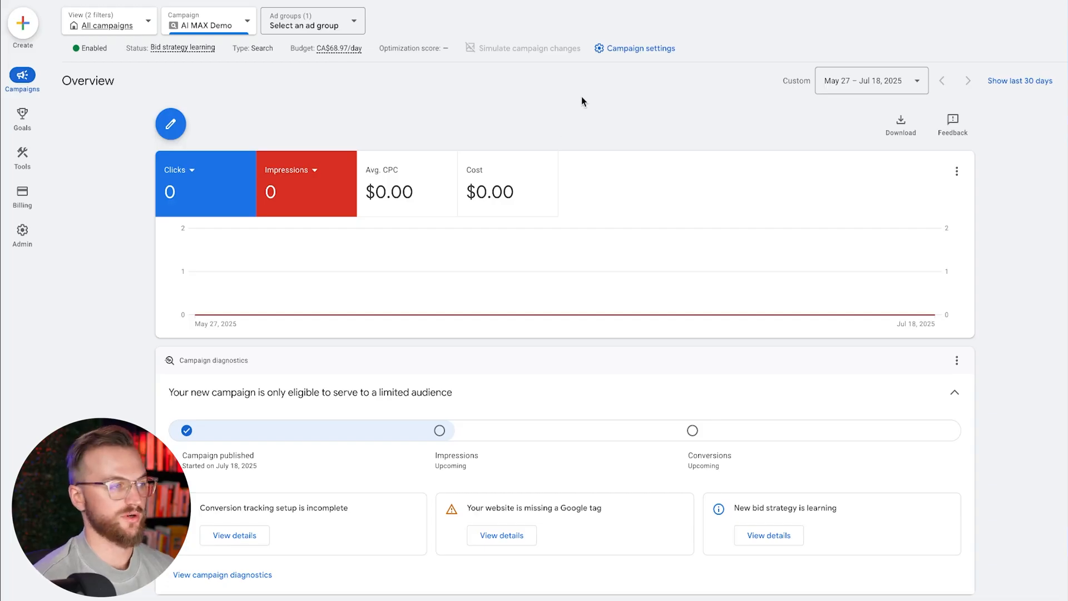
Open the AI MAX Demo campaign's settings, review the features lost without AI Max and turn AI Max off
click(633, 49)
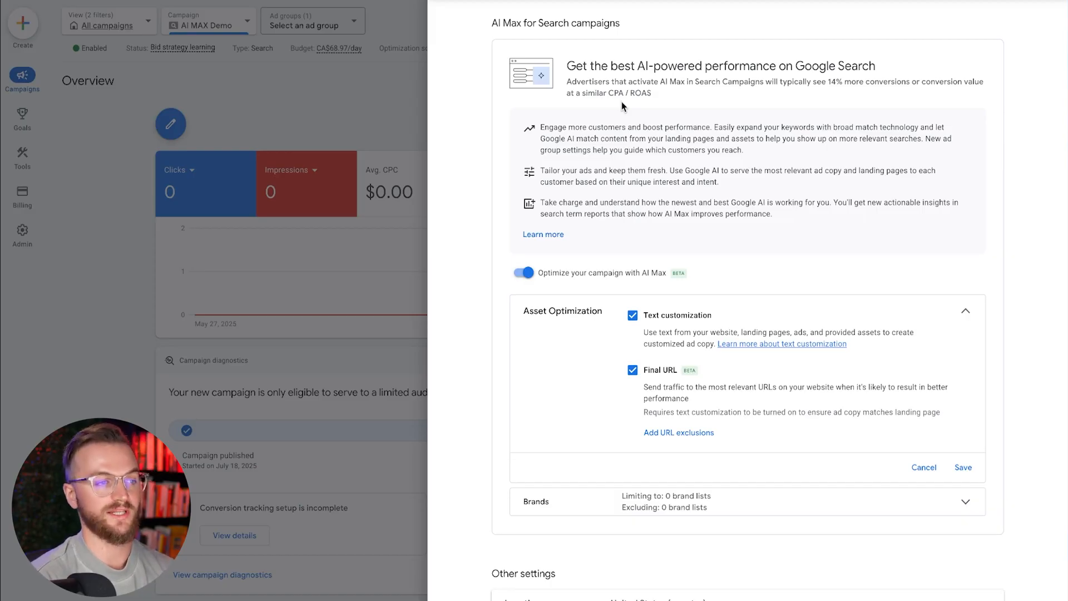
click(523, 274)
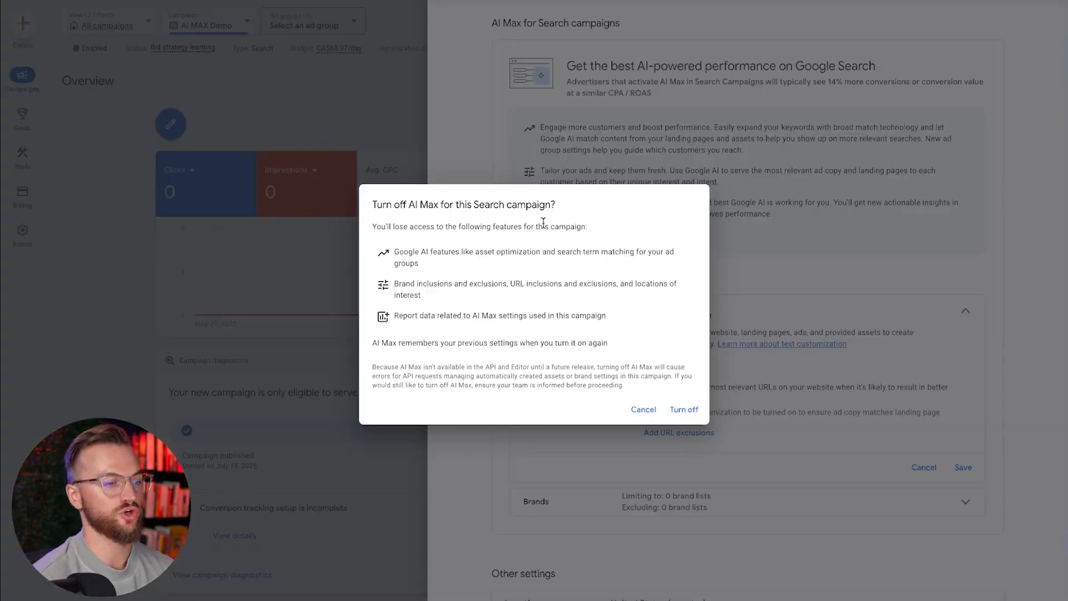
drag(608, 343, 331, 231)
click(486, 318)
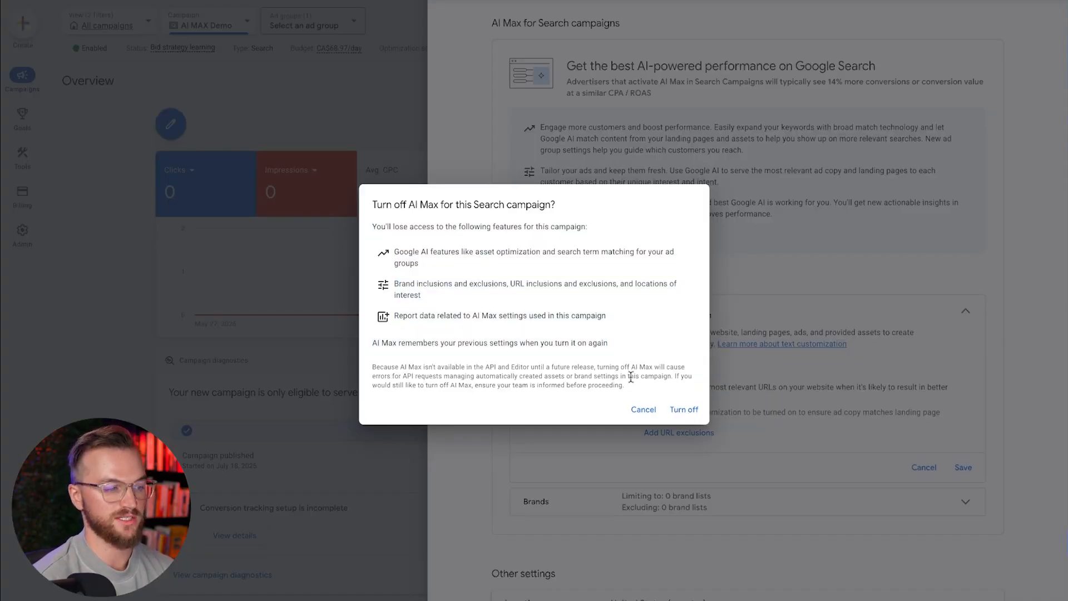
click(684, 410)
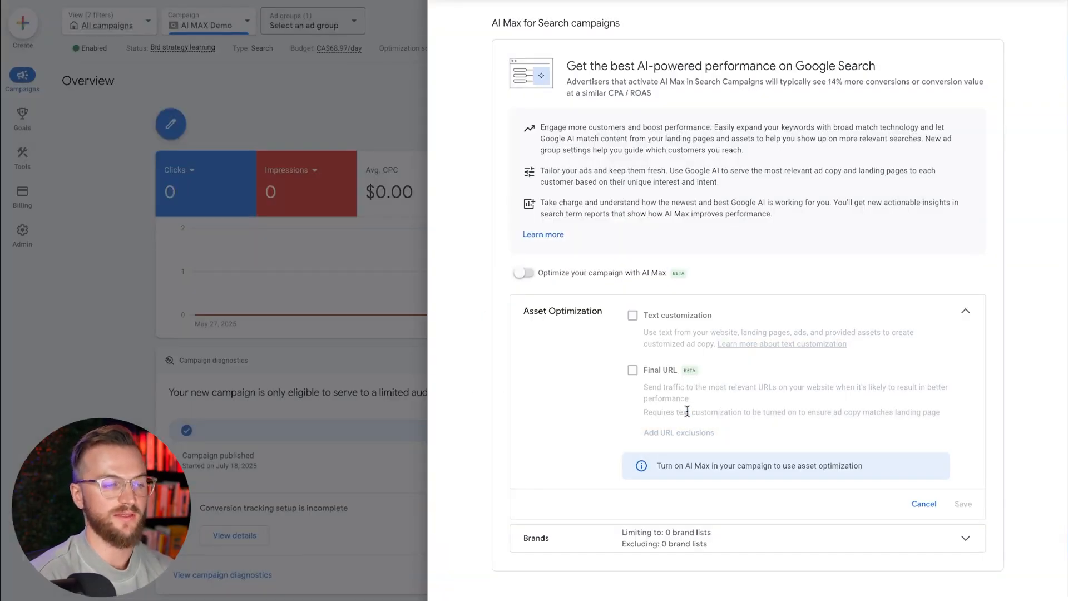